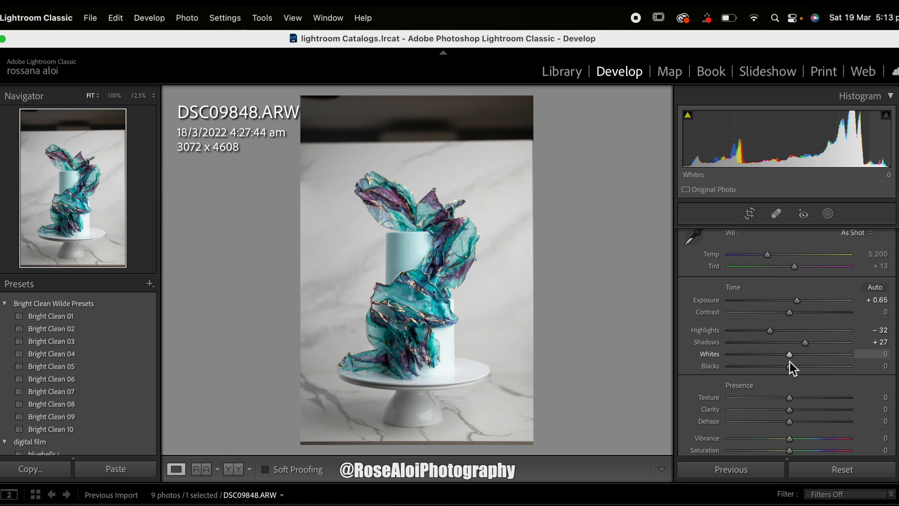
Step: Set the photo's Blacks to -13 and Contrast to +12
left_click_drag(790, 368, 781, 368)
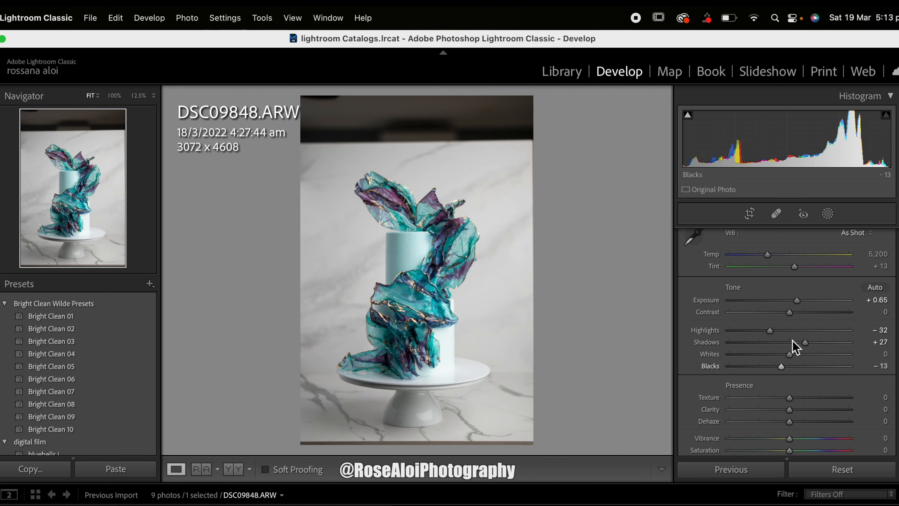
left_click_drag(790, 312, 797, 312)
scroll(798, 315, "down", 5)
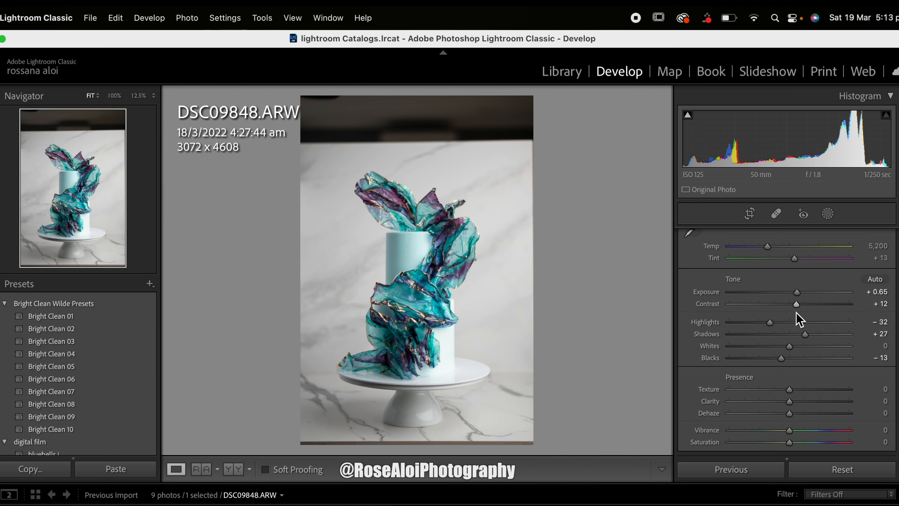
Step: Shape the tone curve with three points: input 189 to output 200, 63 to 54, and 130 to 136
scroll(797, 313, "down", 5)
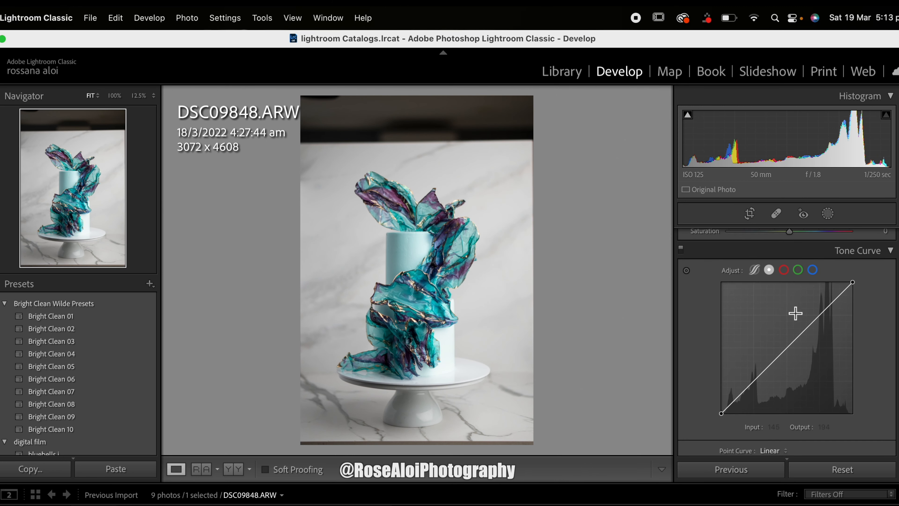
scroll(858, 303, "down", 2)
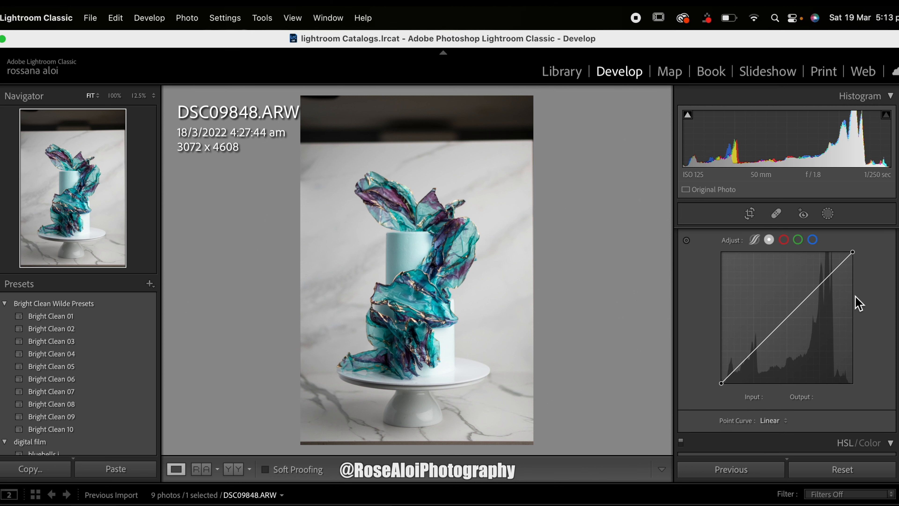
left_click(818, 285)
left_click_drag(820, 286, 819, 281)
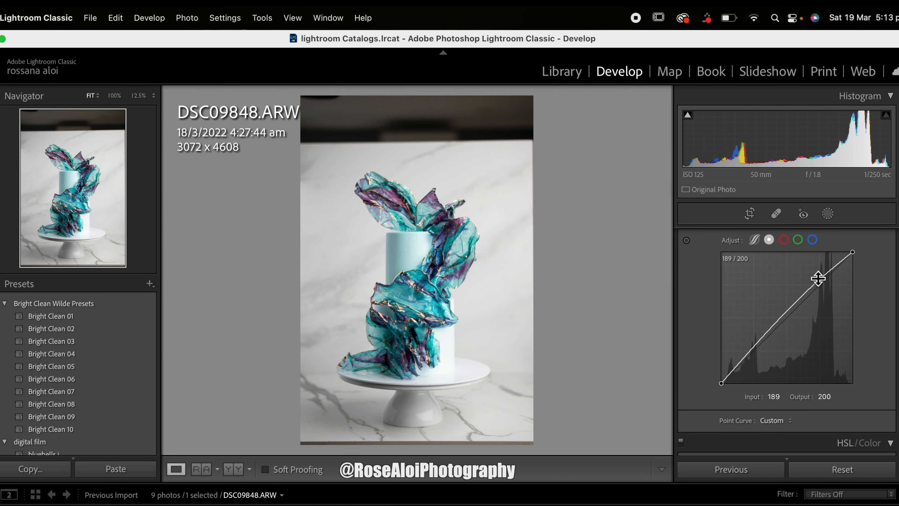
scroll(819, 276, "down", 2)
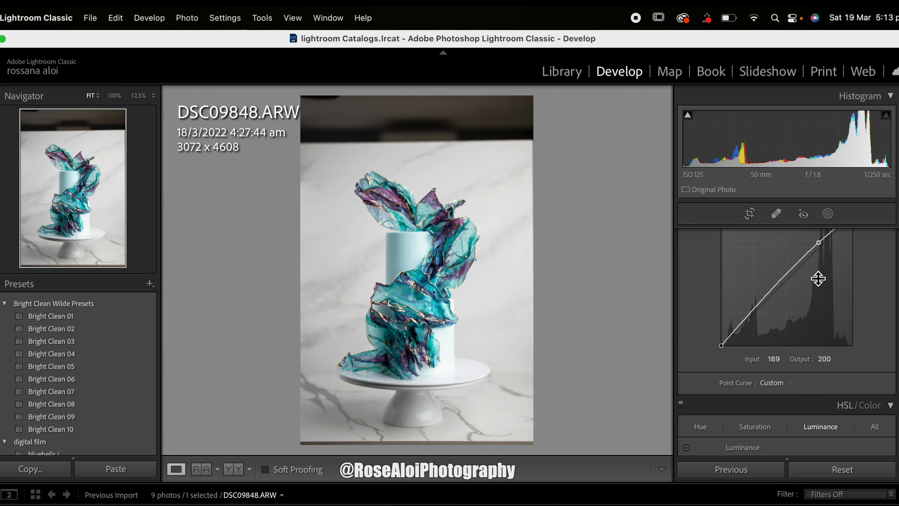
left_click(754, 312)
left_click_drag(754, 311, 754, 320)
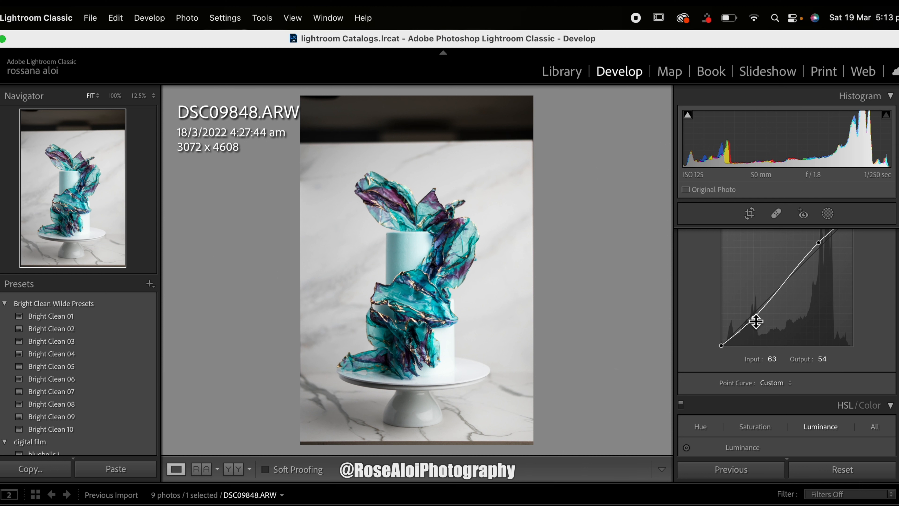
left_click(789, 279)
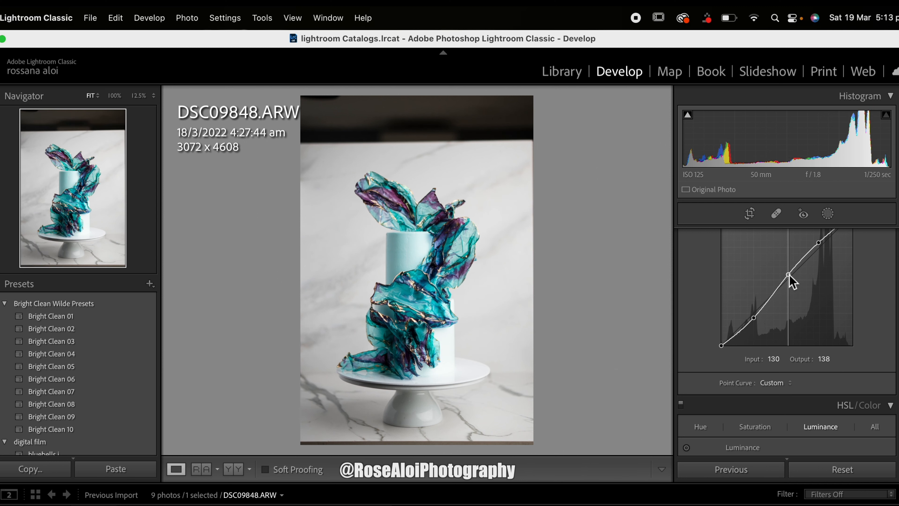
left_click_drag(790, 279, 790, 277)
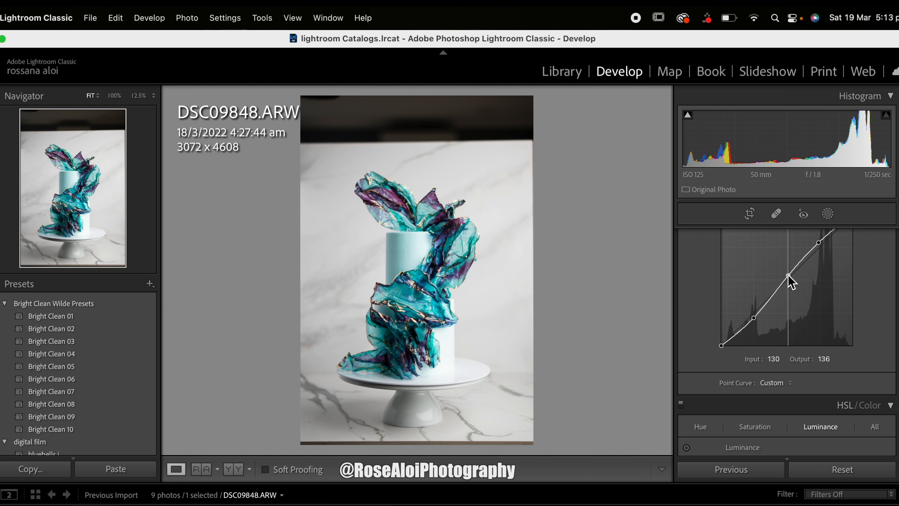
Step: Switch the tone curve adjustment off and on repeatedly to compare its effect on the cake photo
scroll(788, 277, "up", 4)
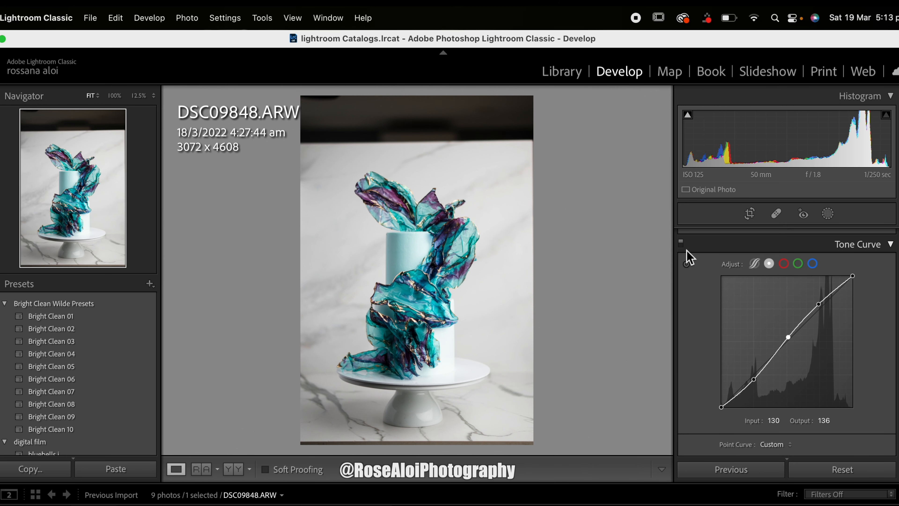
left_click(681, 244)
left_click(682, 244)
left_click(682, 244)
left_click(682, 244)
Step: Compare the edited cake photo with its unedited version after the tone and curve adjustments
scroll(683, 248, "up", 12)
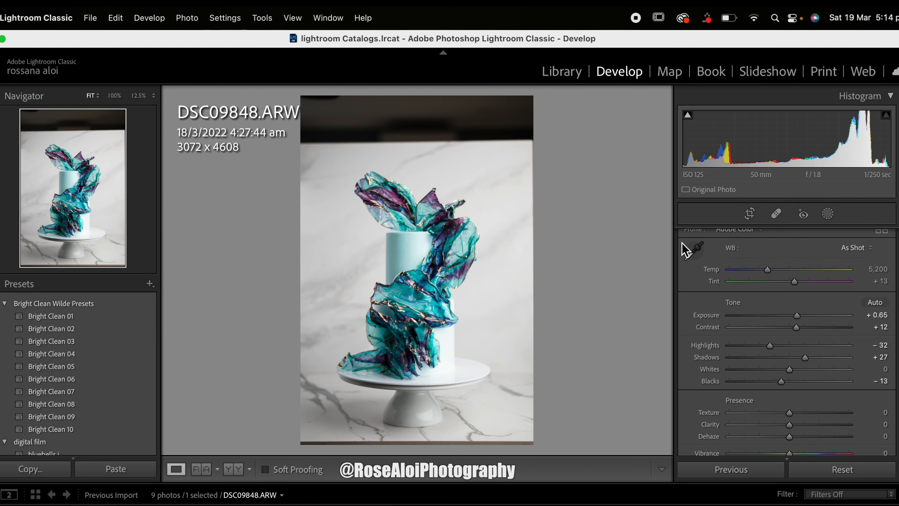
key("backslash")
key("backslash")
key("backslash")
key("backslash")
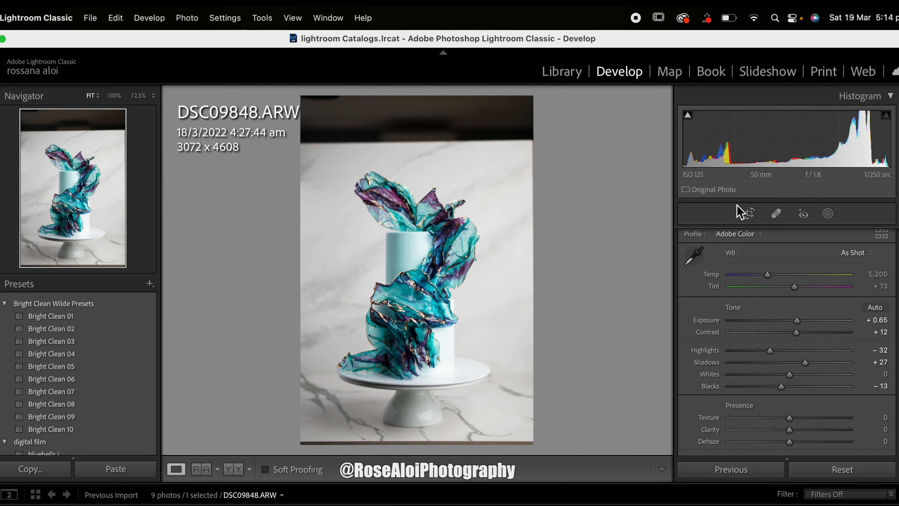
Step: Straighten the cake photo with a crop angle of -0.50 and apply the crop
left_click(750, 213)
left_click_drag(621, 261, 602, 241)
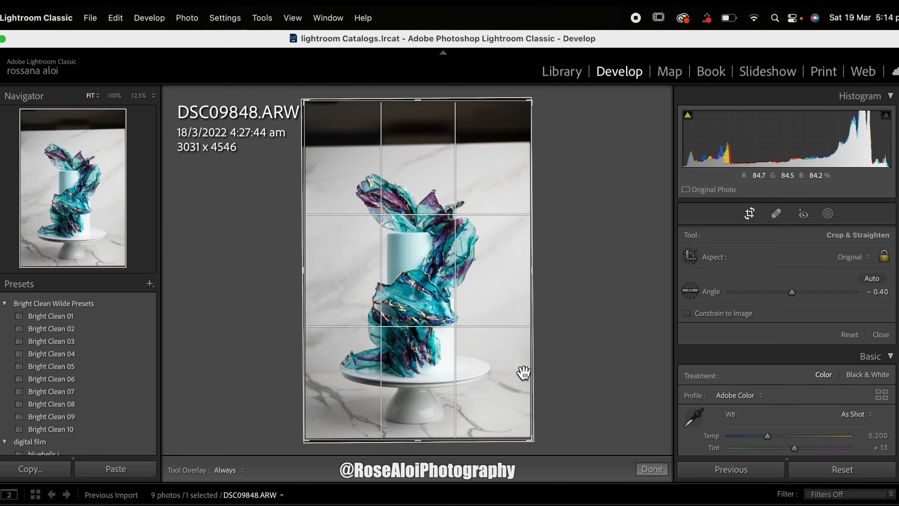
left_click_drag(573, 375, 572, 369)
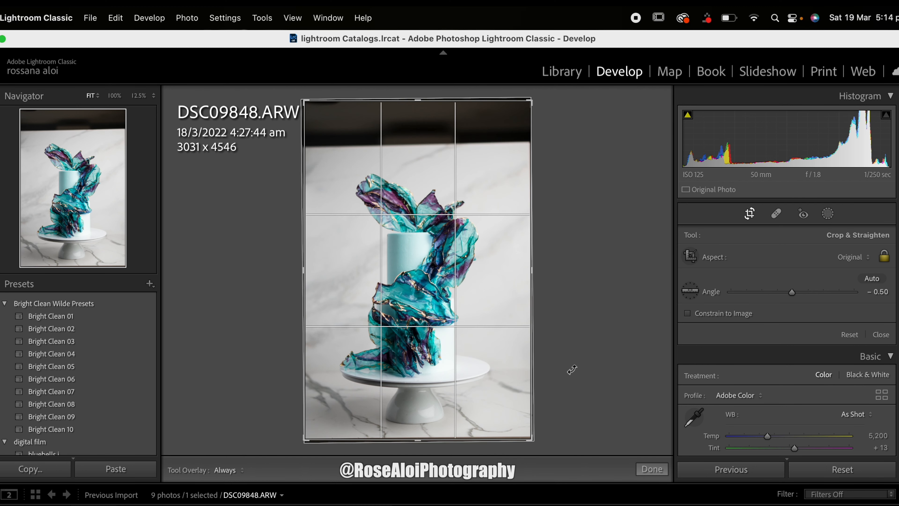
key("Return")
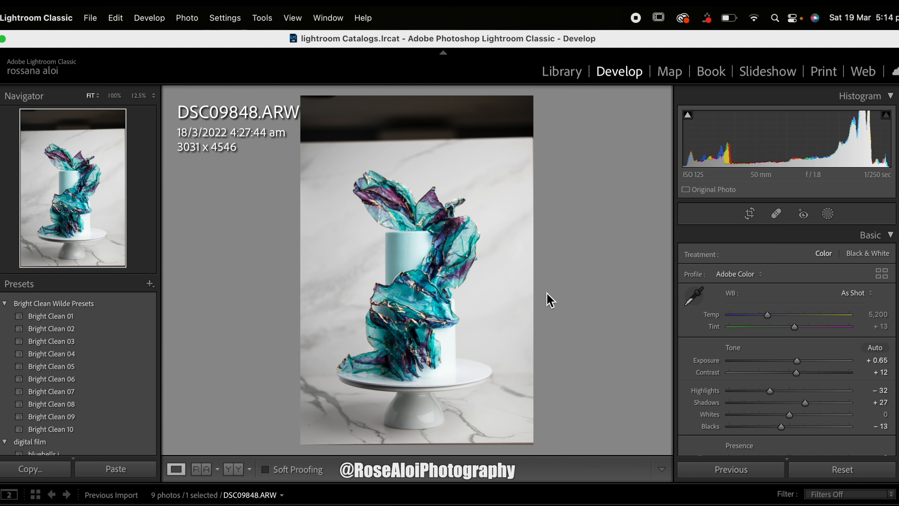
Step: Set Vibrance to +12 and try overall Saturation at +27, undoing the saturation change
scroll(765, 348, "down", 2)
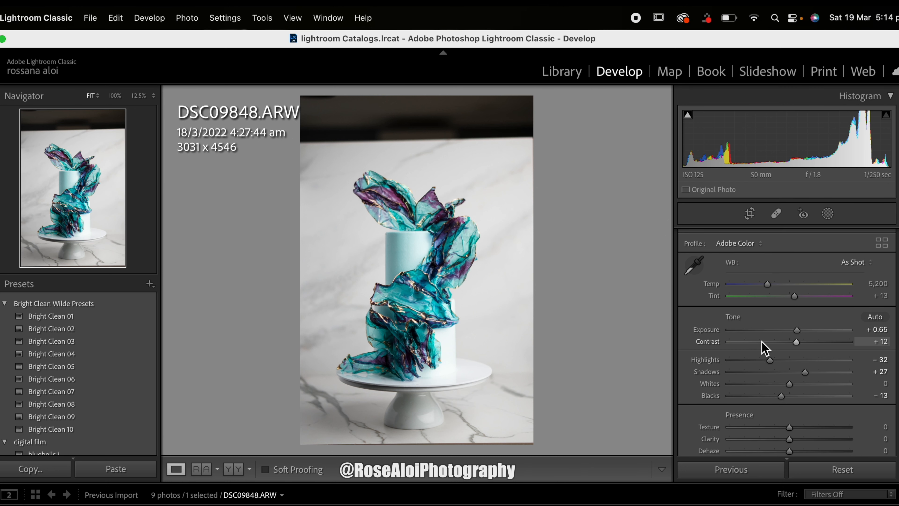
scroll(699, 346, "down", 4)
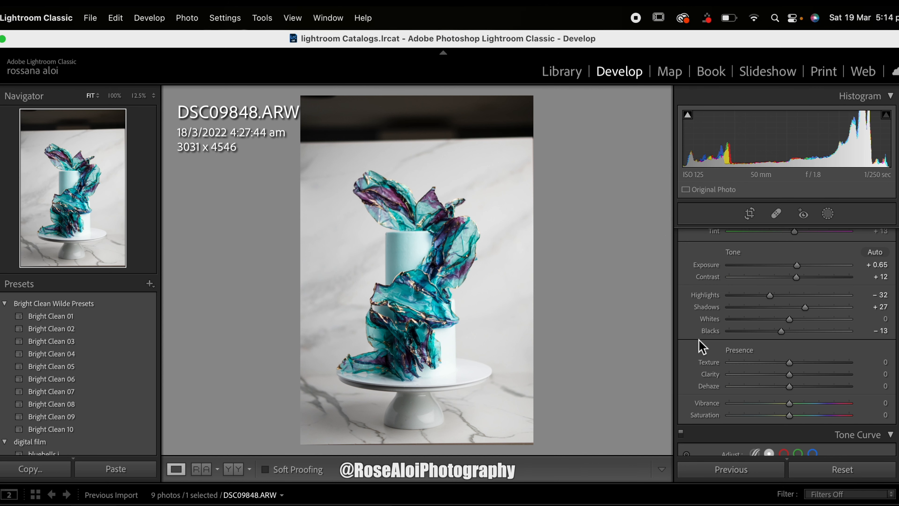
scroll(701, 345, "down", 4)
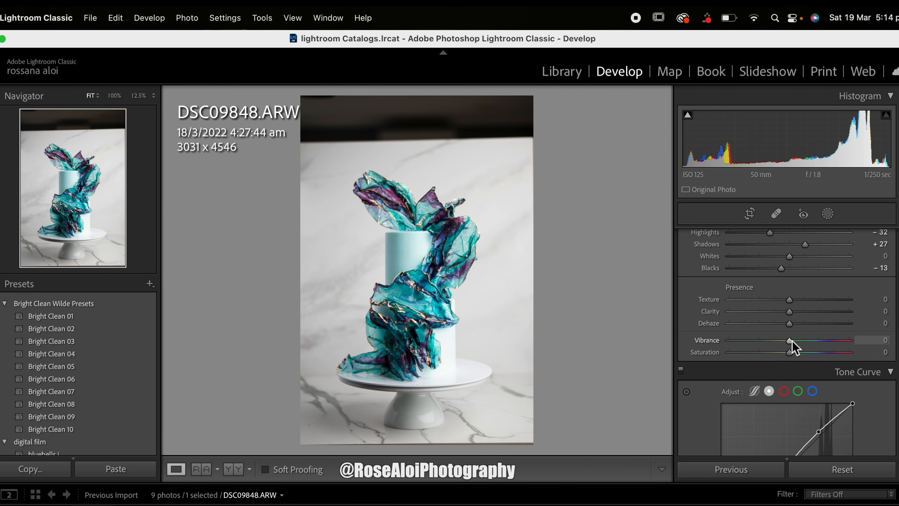
left_click_drag(796, 341, 799, 343)
scroll(798, 345, "down", 2)
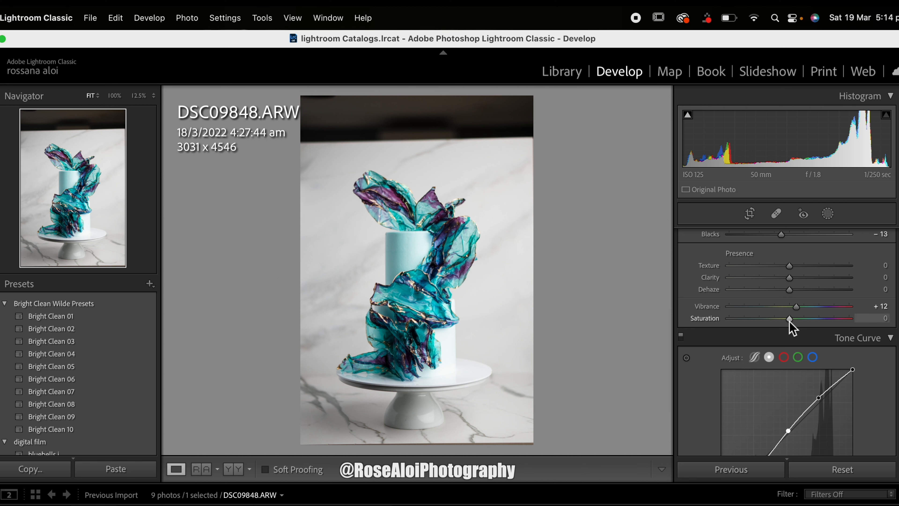
left_click_drag(789, 320, 805, 319)
key("super+z")
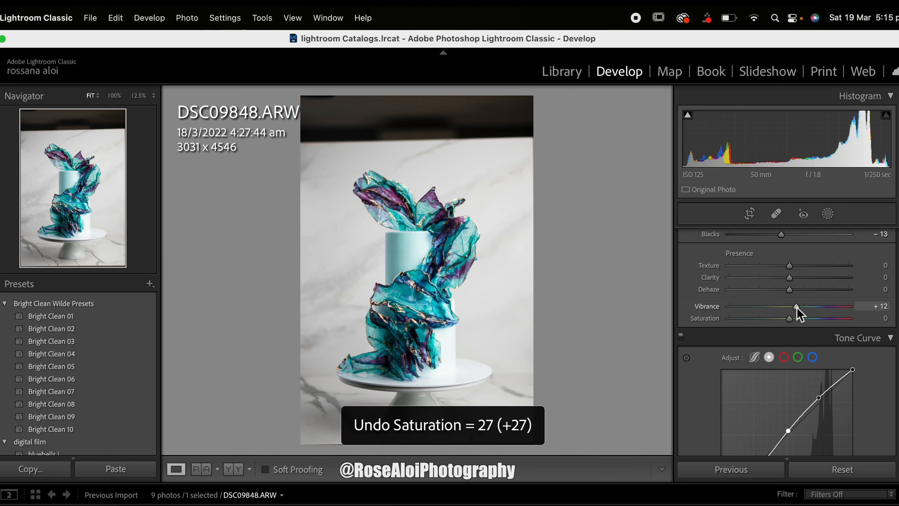
Step: Set the HSL luminance of Aqua to +15, Blue to +8 and Purple to +15, and raise the Orange luminance
scroll(797, 306, "down", 2)
scroll(796, 311, "down", 10)
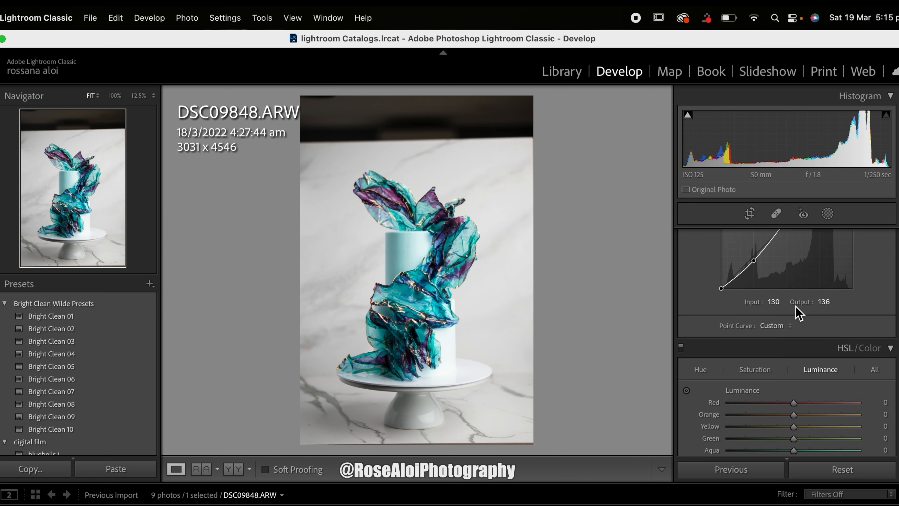
scroll(795, 311, "down", 1)
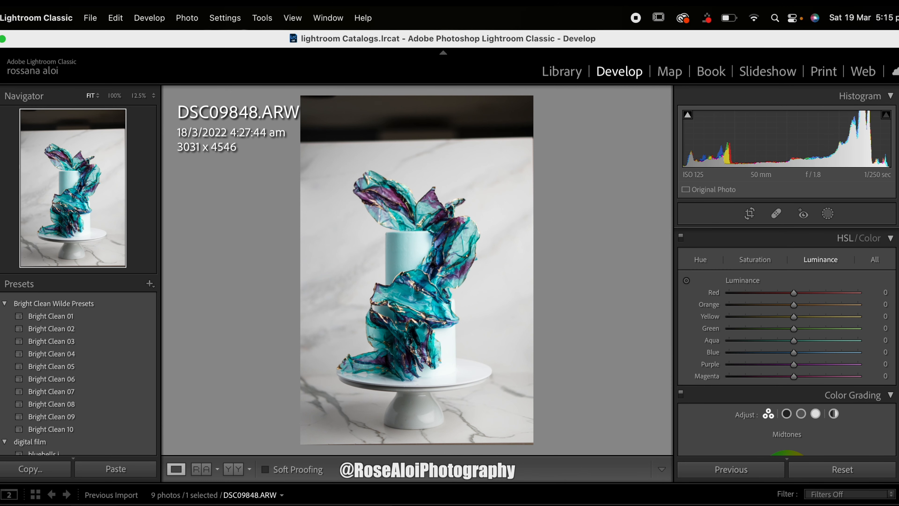
scroll(793, 280, "down", 1)
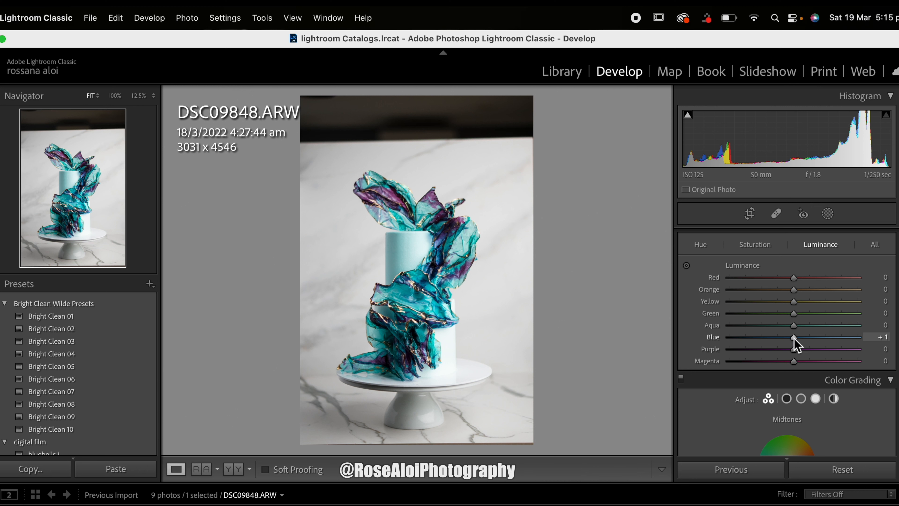
left_click_drag(793, 337, 805, 329)
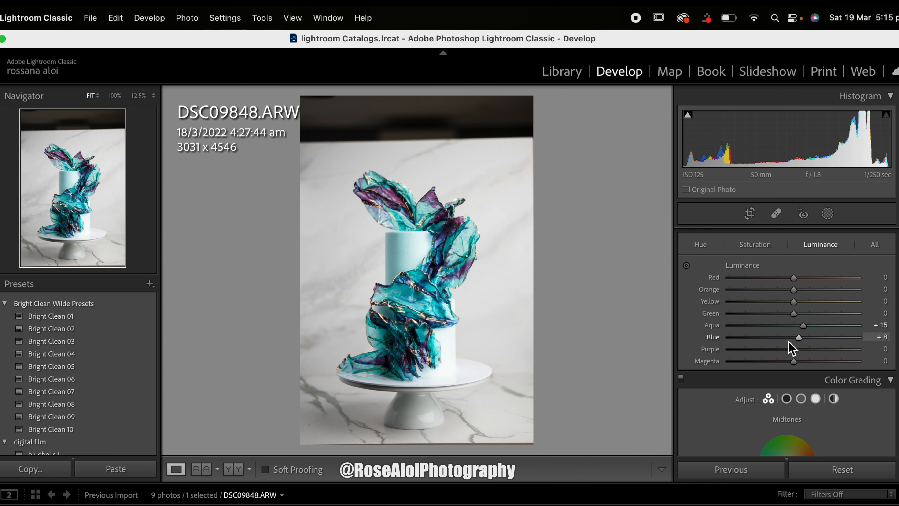
left_click_drag(794, 349, 815, 350)
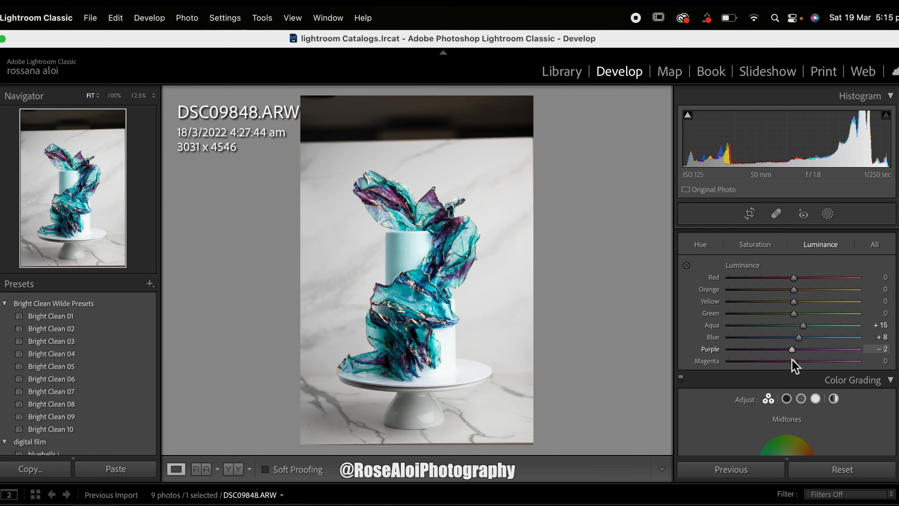
left_click_drag(792, 351, 808, 359)
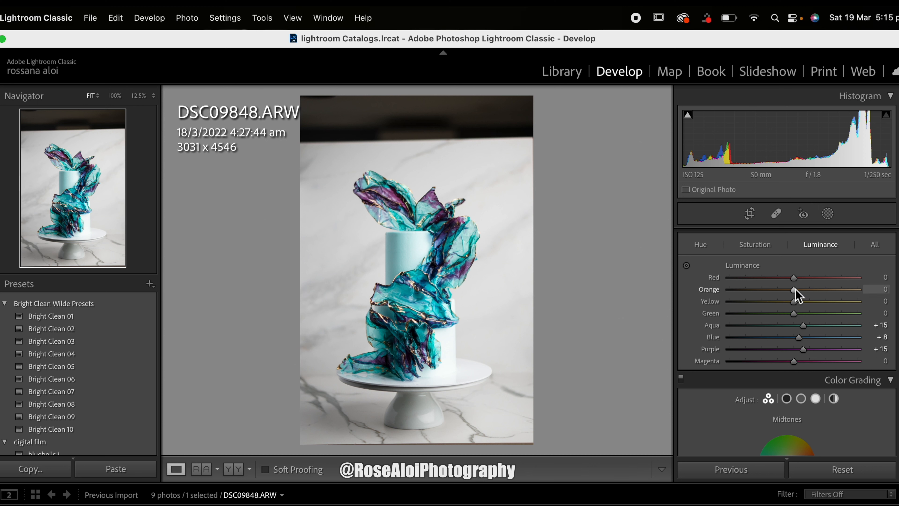
left_click_drag(794, 289, 808, 305)
Step: Set the HSL saturation of Yellow to +23, Orange to +15, Purple to +18 and Aqua to +17
left_click(763, 252)
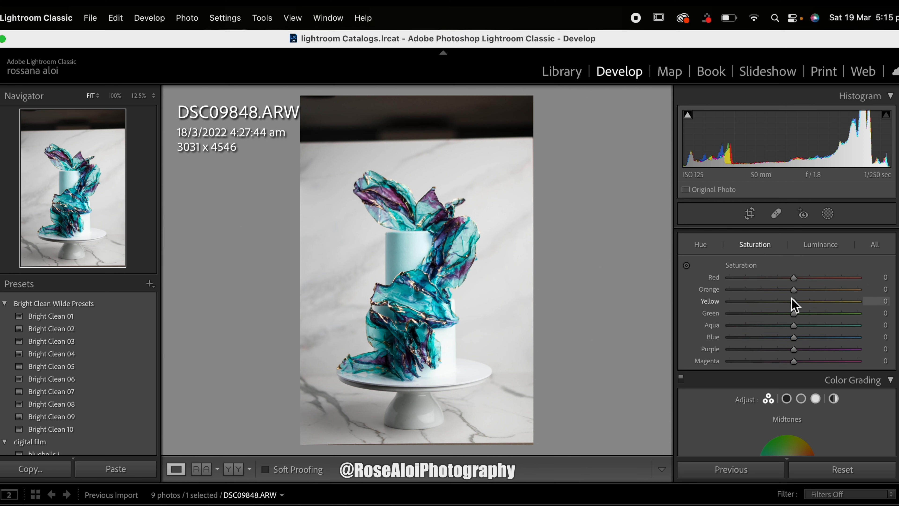
left_click_drag(794, 302, 807, 303)
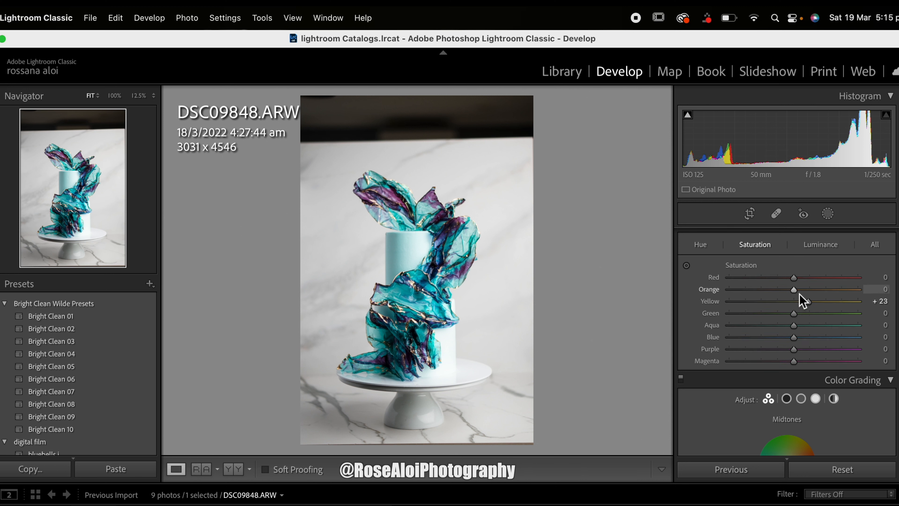
left_click_drag(794, 350, 803, 329)
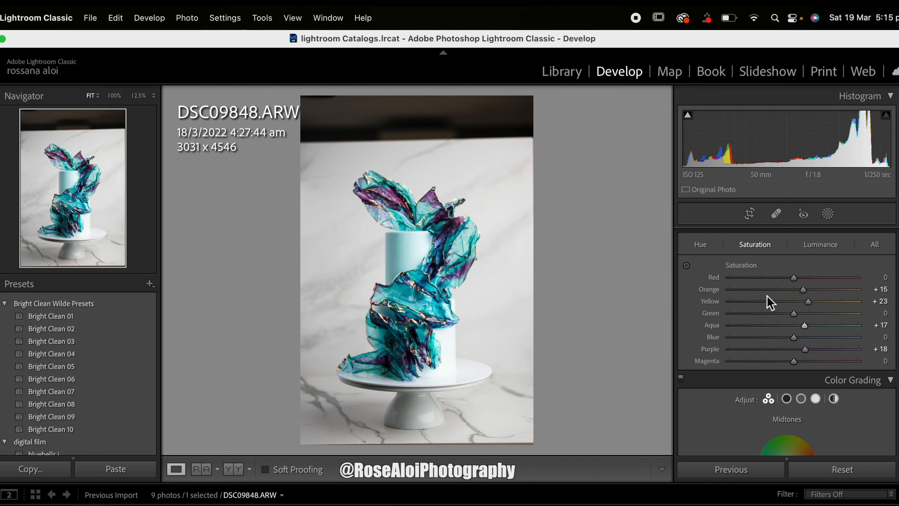
Step: Set the HSL hue of Aqua to -12 and Purple to +4, undoing a trial shift of the Yellow hue
left_click(703, 244)
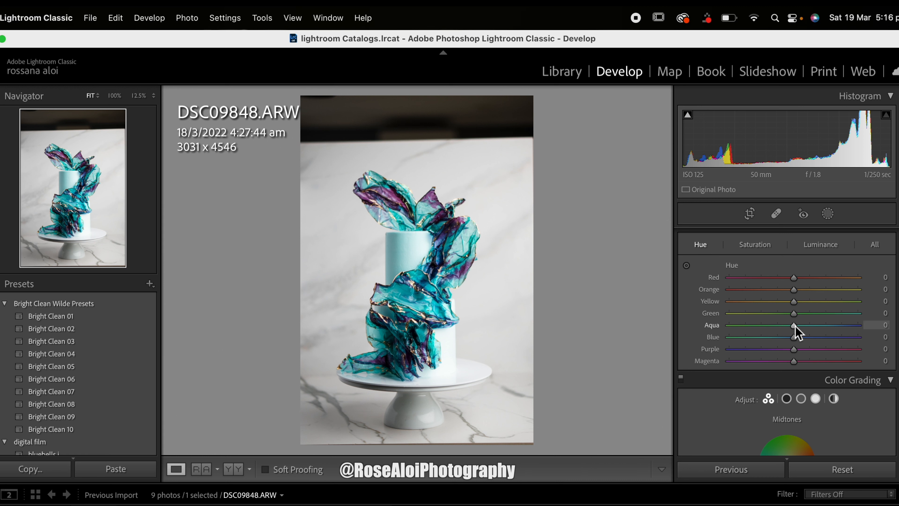
mouse_move(795, 324)
left_mouse_down()
mouse_move(815, 328)
mouse_move(763, 326)
mouse_move(795, 335)
mouse_move(787, 333)
left_mouse_up()
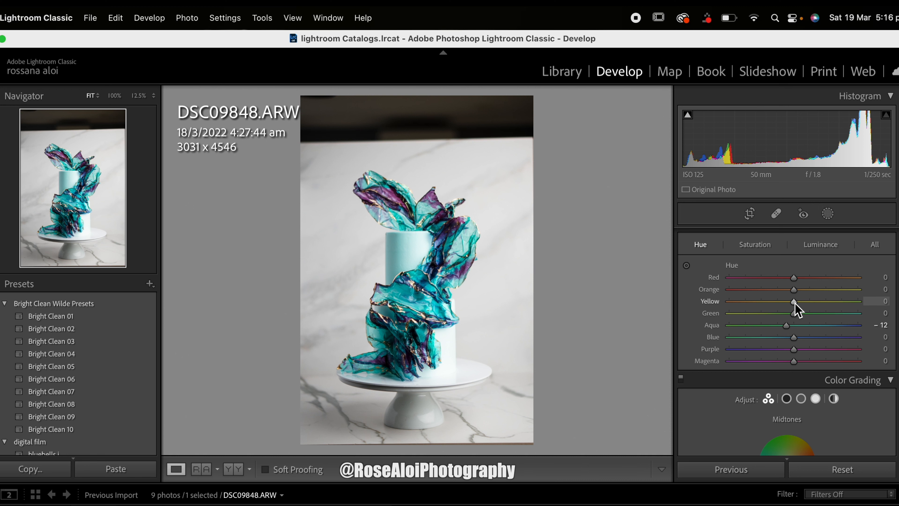
mouse_move(804, 311)
left_mouse_down()
mouse_move(813, 311)
mouse_move(787, 311)
left_mouse_up()
key("super+z")
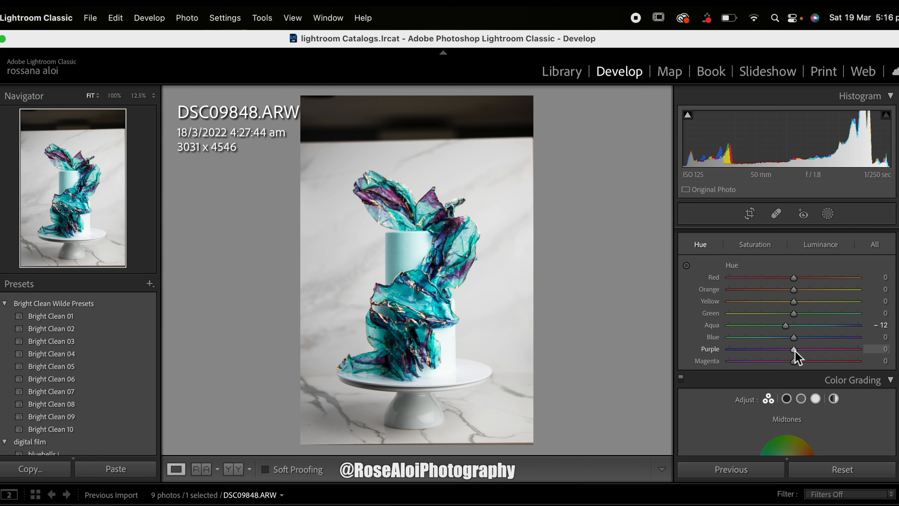
left_click_drag(794, 350, 767, 348)
left_click_drag(821, 355, 797, 355)
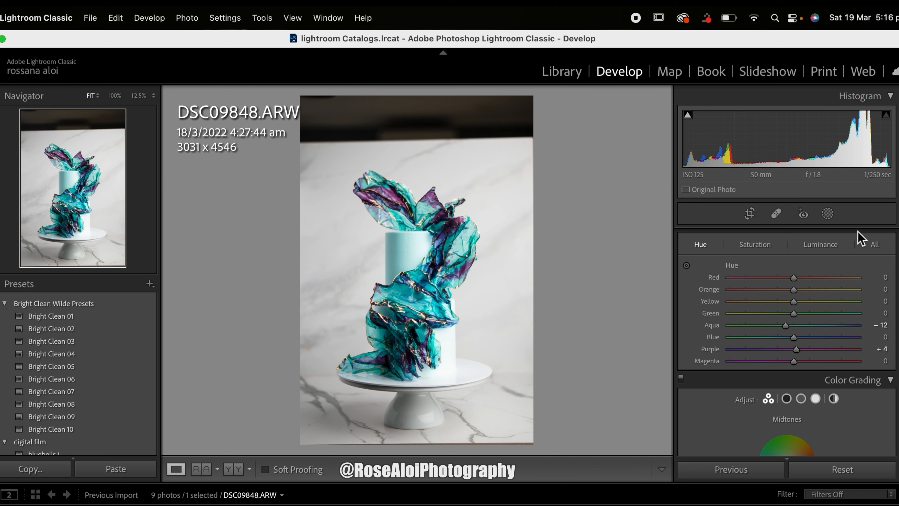
Step: Toggle between the before and after views to check the effect of the HSL color adjustments
key("backslash")
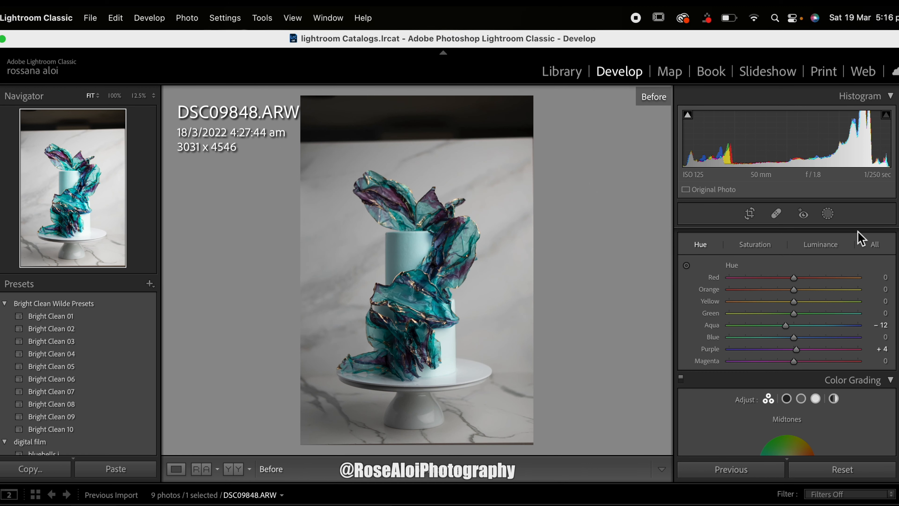
key("backslash")
key("backslash")
key("backslash")
key("backslash")
key("backslash")
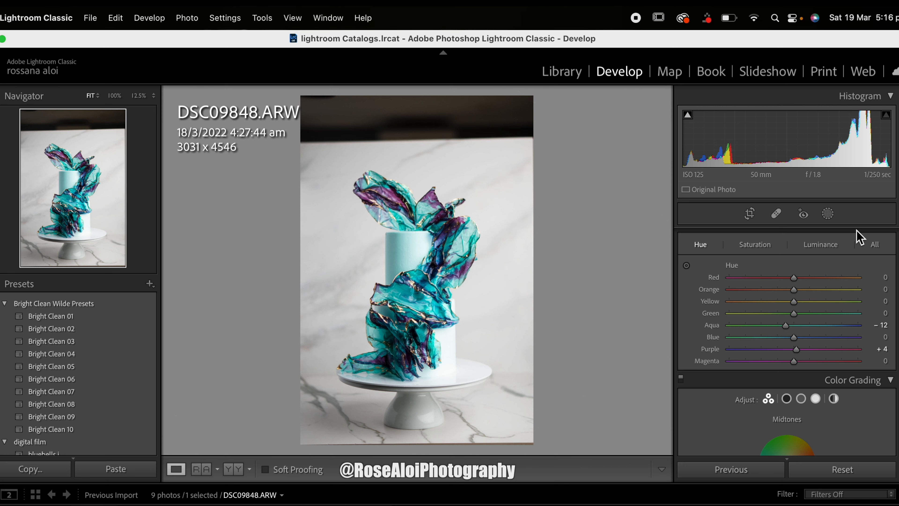
Step: Switch the HSL adjustments off and on to compare the photo with and without them
scroll(769, 291, "up", 3)
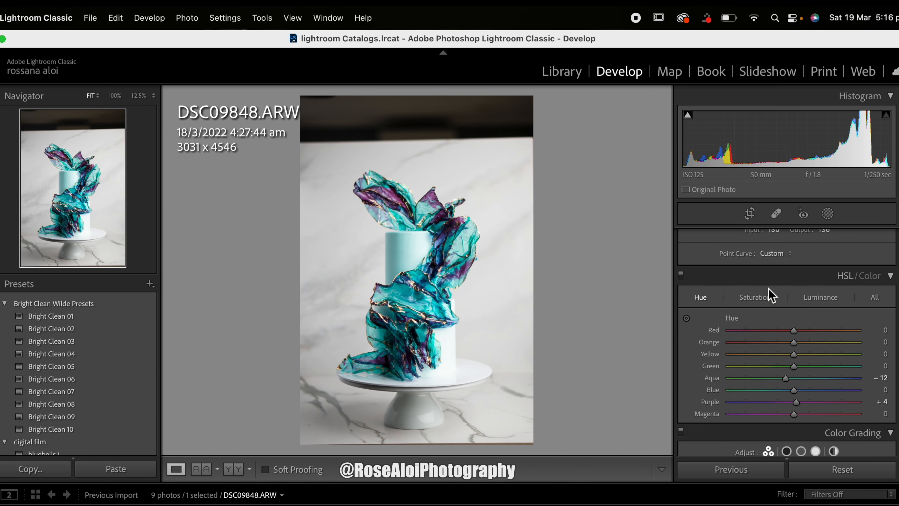
left_click(682, 297)
left_click(682, 297)
left_click(682, 298)
left_click(681, 297)
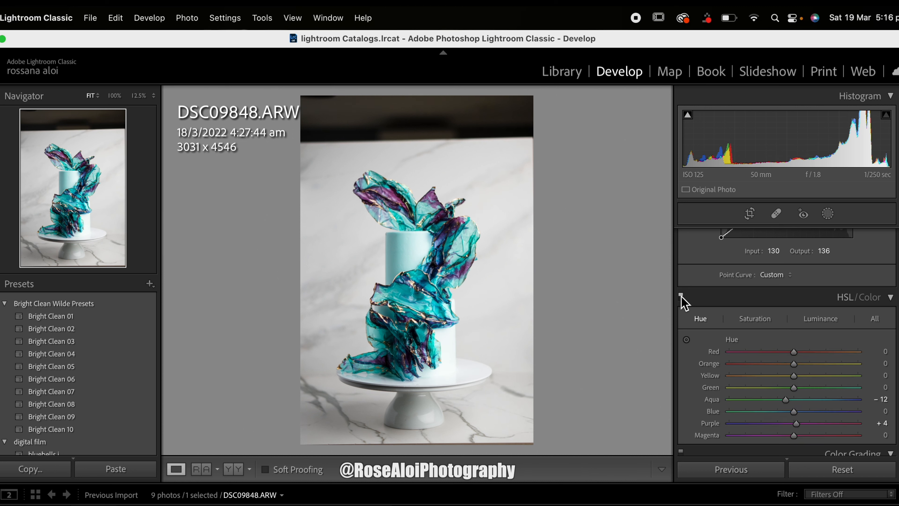
Step: Add a radial gradient mask over the cake and stretch it vertically to surround the cake and its stand
scroll(683, 301, "up", 10)
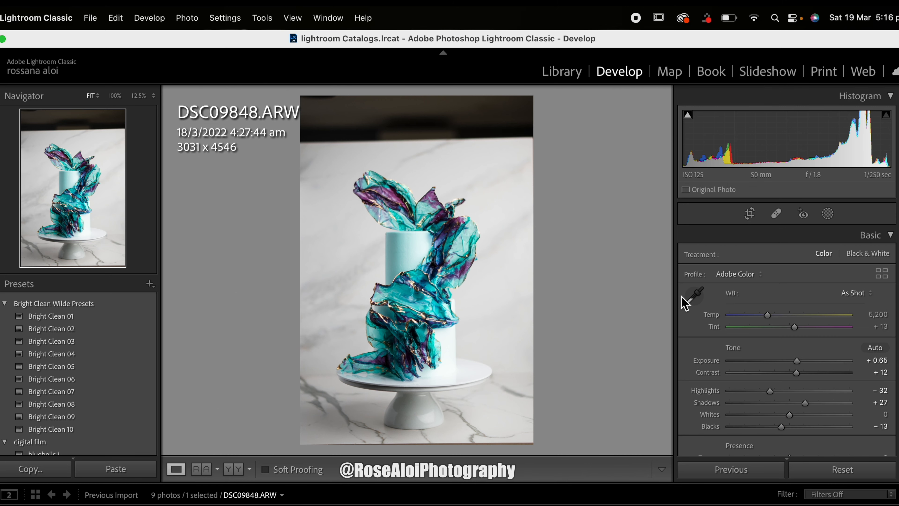
left_click(828, 213)
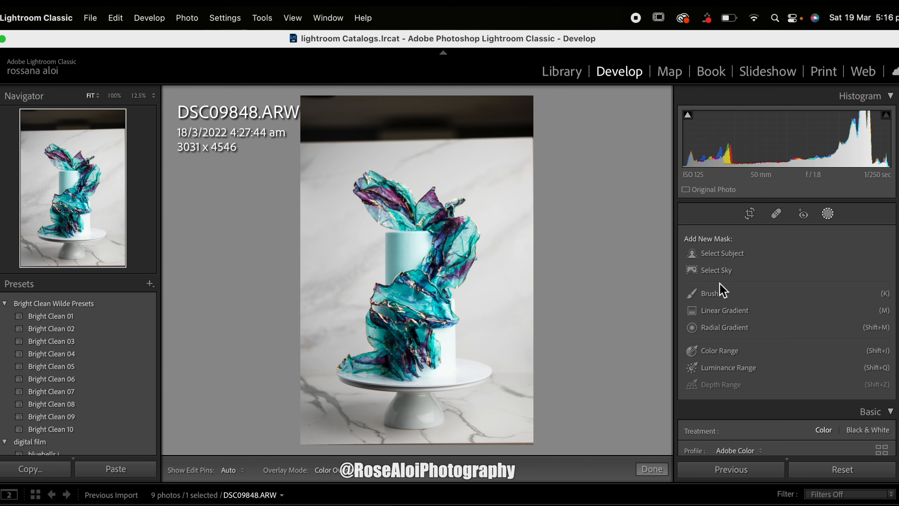
left_click(717, 329)
left_click_drag(355, 174, 462, 312)
left_click_drag(370, 196, 417, 301)
left_click_drag(411, 431, 411, 494)
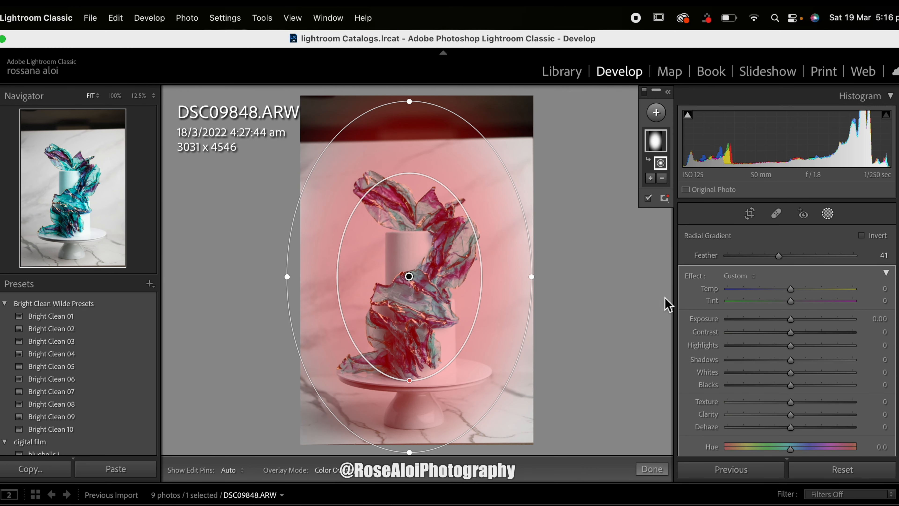
Step: Invert the radial gradient so it affects the background, and widen and recentre its ellipse around the cake
left_click(861, 235)
left_click_drag(538, 282, 570, 281)
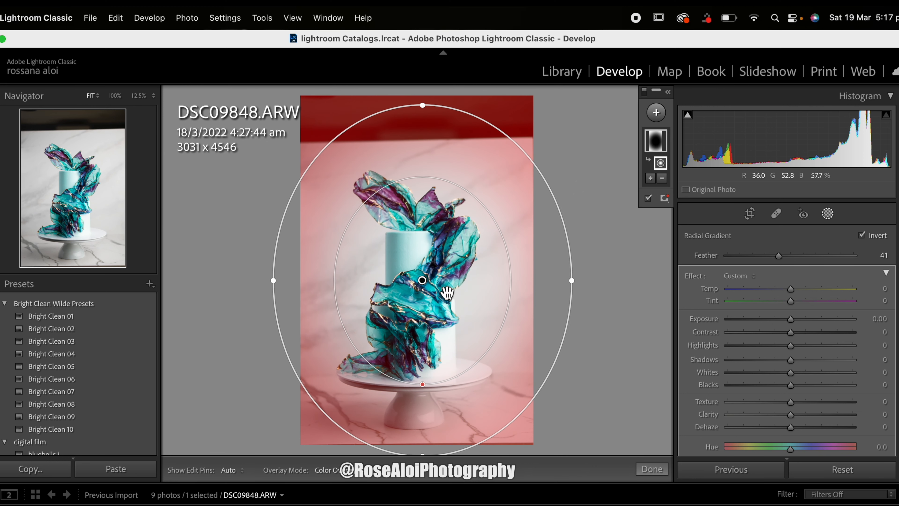
left_click_drag(447, 292, 445, 289)
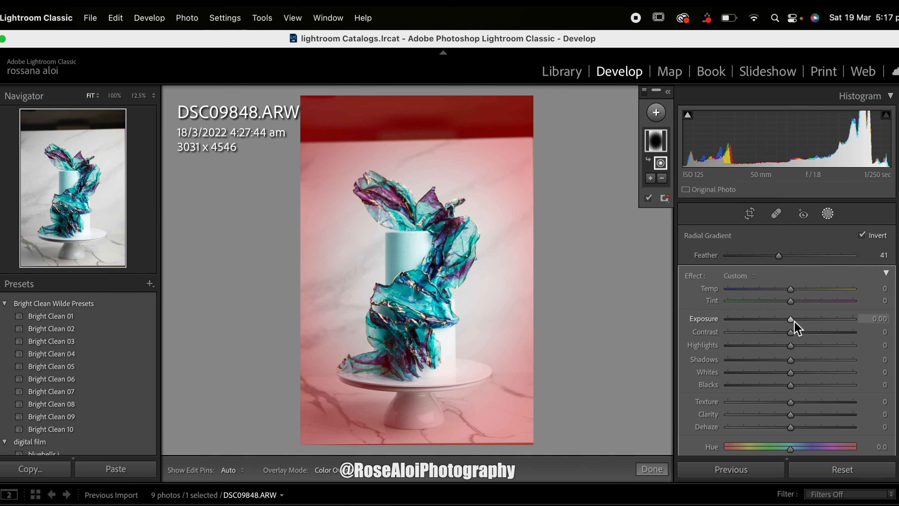
Step: Set the radial mask's Highlights to -20, Shadows to -23, Blacks to -24 and Exposure to -0.19, and nudge its position
left_click_drag(789, 387, 778, 355)
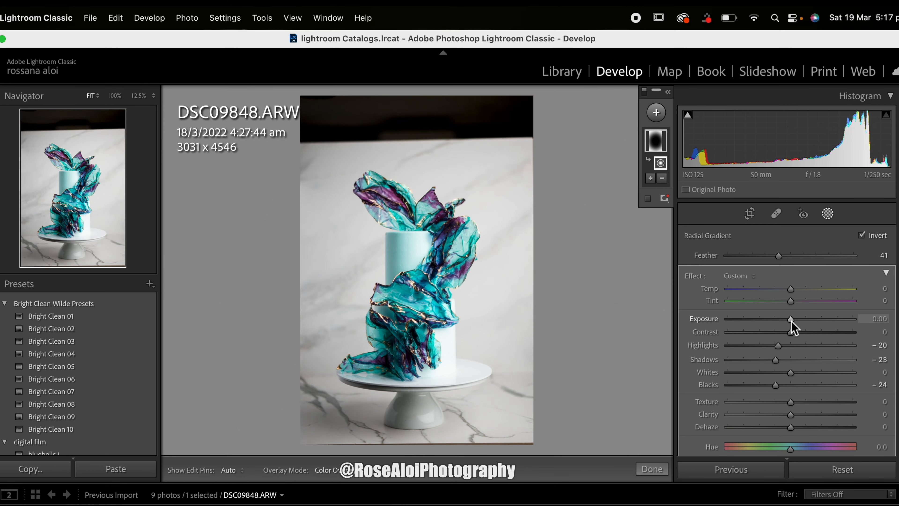
left_click_drag(791, 321, 787, 321)
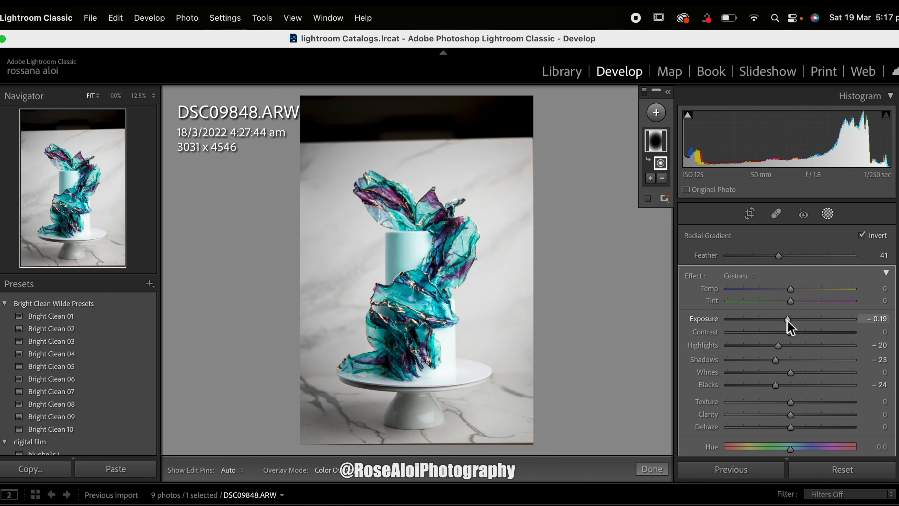
left_click_drag(448, 303, 440, 300)
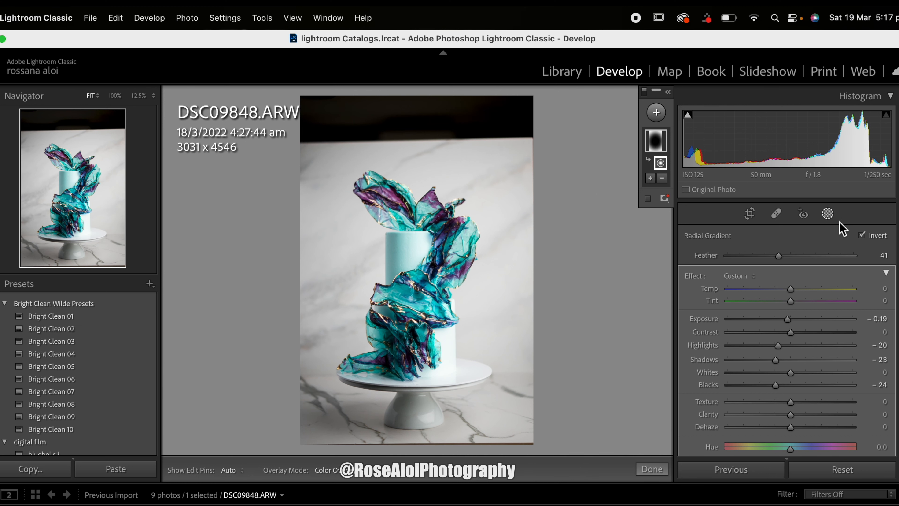
Step: Switch the masking adjustments off and on to compare the darkened background with the original
left_click(644, 91)
left_click(643, 91)
left_click(643, 91)
left_click(643, 91)
left_click(643, 91)
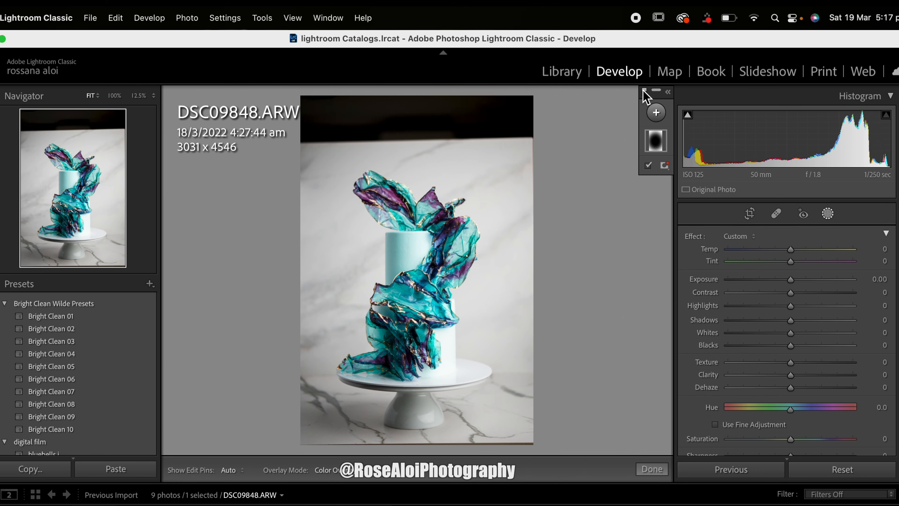
Step: Reselect the radial gradient over the cake, shift it slightly lower, and deselect it
left_click(414, 276)
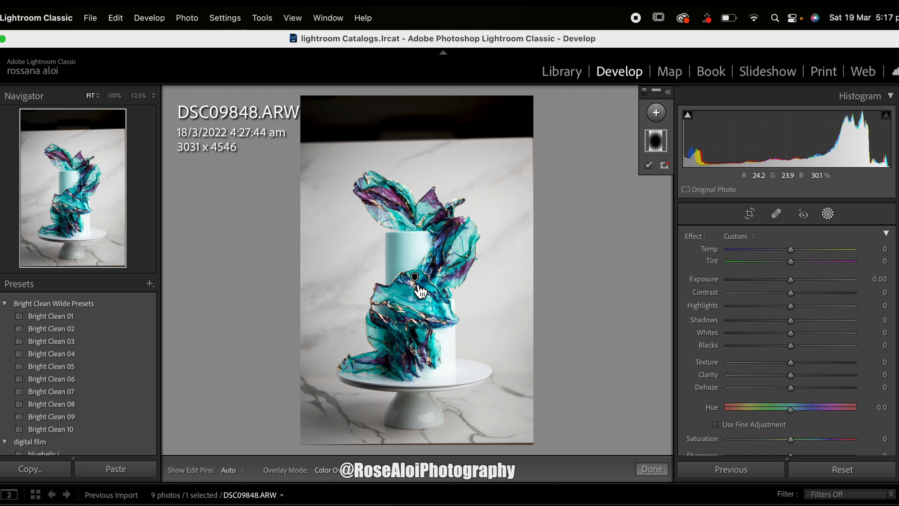
left_click_drag(414, 381, 411, 399)
left_click_drag(420, 342, 420, 341)
double_click(420, 341)
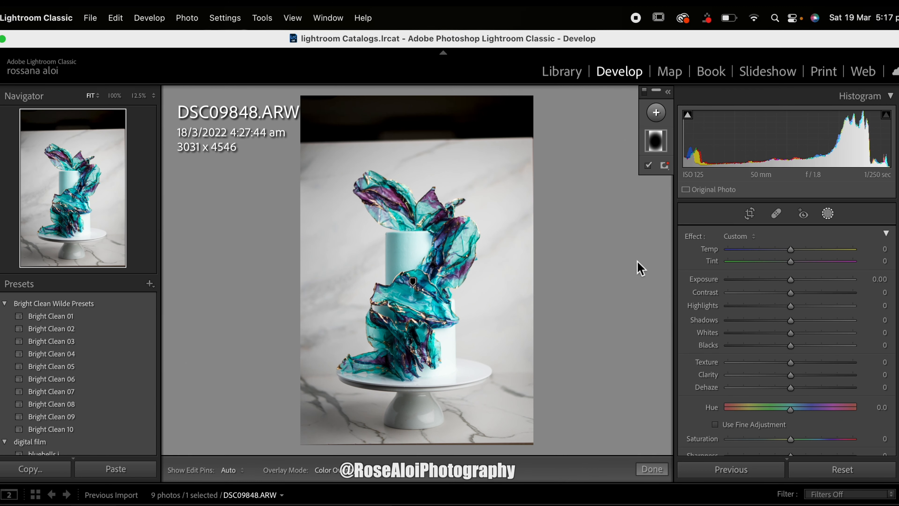
Step: Add a brush mask at size 2.0 with Exposure 0.20 and Highlights 10 for brightening the cake's sails
key("super+equal")
key("super+equal")
key("super+equal")
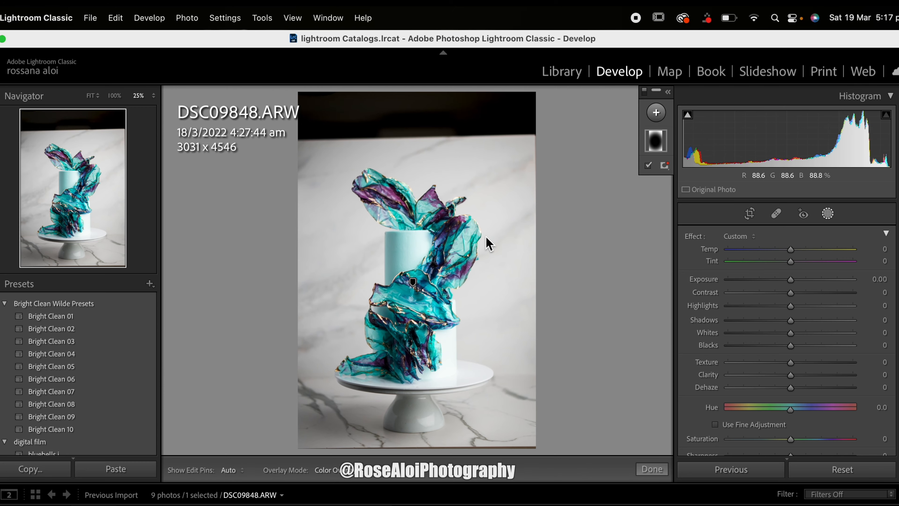
scroll(486, 236, "down", 2)
scroll(486, 237, "down", 2)
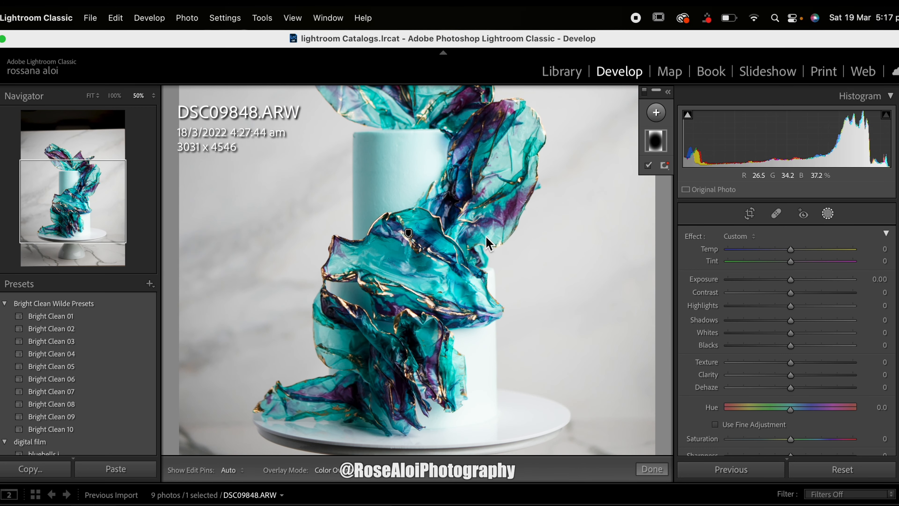
scroll(486, 237, "up", 4)
key("super+equal")
scroll(489, 243, "up", 4)
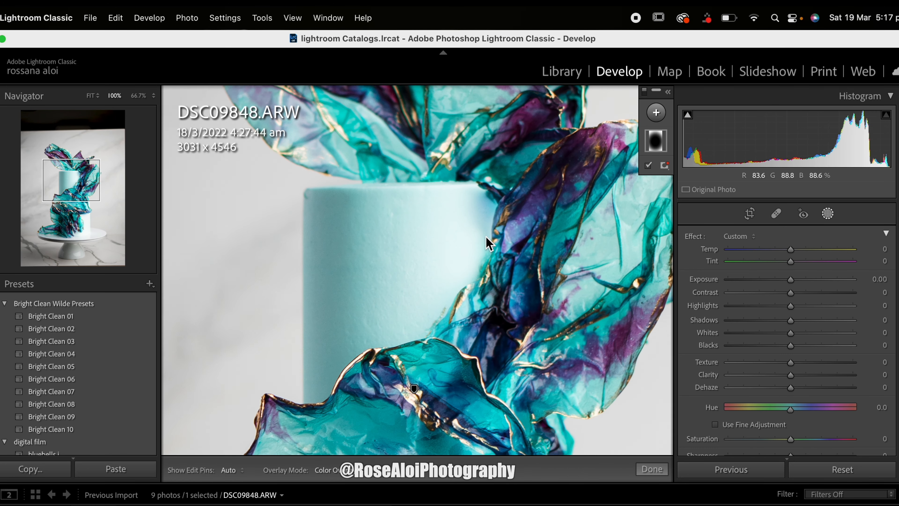
key("super+minus")
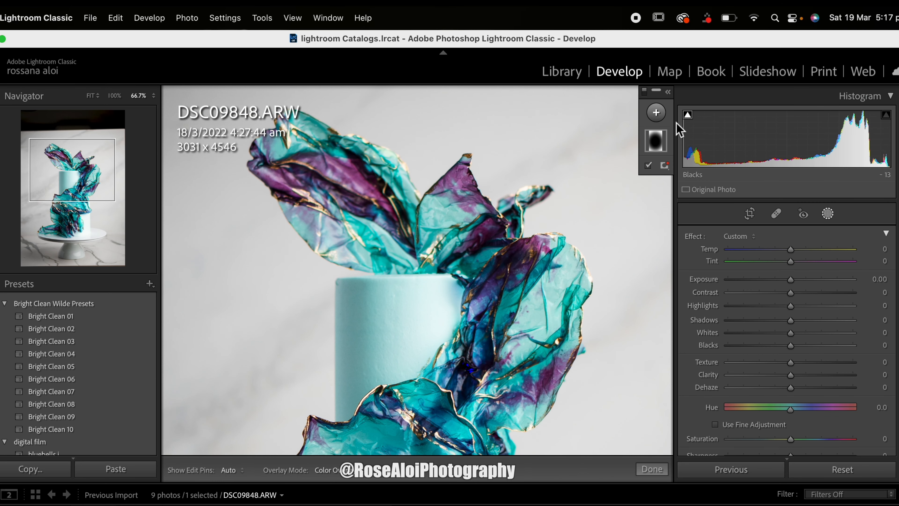
left_click(656, 113)
left_click(668, 180)
scroll(577, 271, "down", 4)
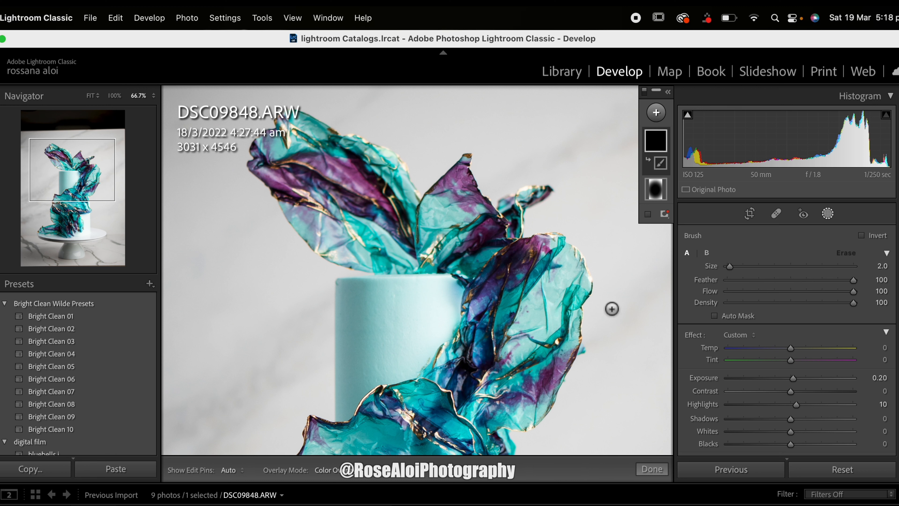
Step: Paint the brightening brush over the gold edges and highlights of the upper sails, and undo the last stroke
key("h")
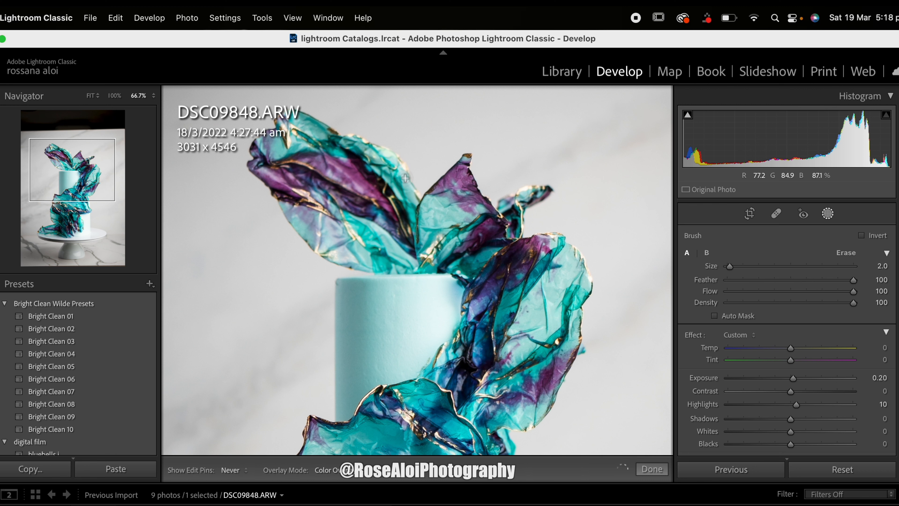
left_click_drag(413, 200, 400, 176)
left_click_drag(346, 264, 320, 230)
mouse_move(296, 145)
left_mouse_down()
mouse_move(294, 131)
mouse_move(289, 137)
left_mouse_up()
left_click_drag(553, 313, 552, 318)
left_click_drag(547, 329, 530, 337)
left_click_drag(488, 399, 485, 400)
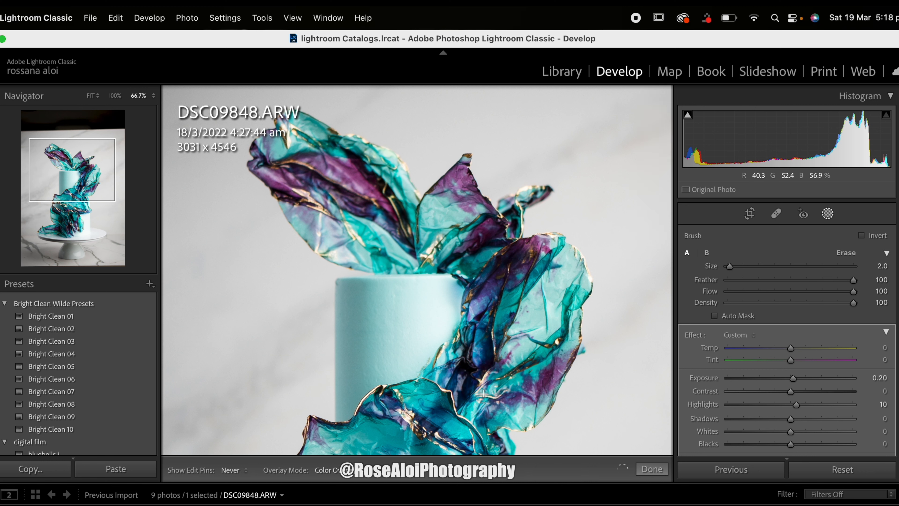
mouse_move(515, 376)
left_mouse_down()
mouse_move(502, 381)
mouse_move(499, 362)
left_mouse_up()
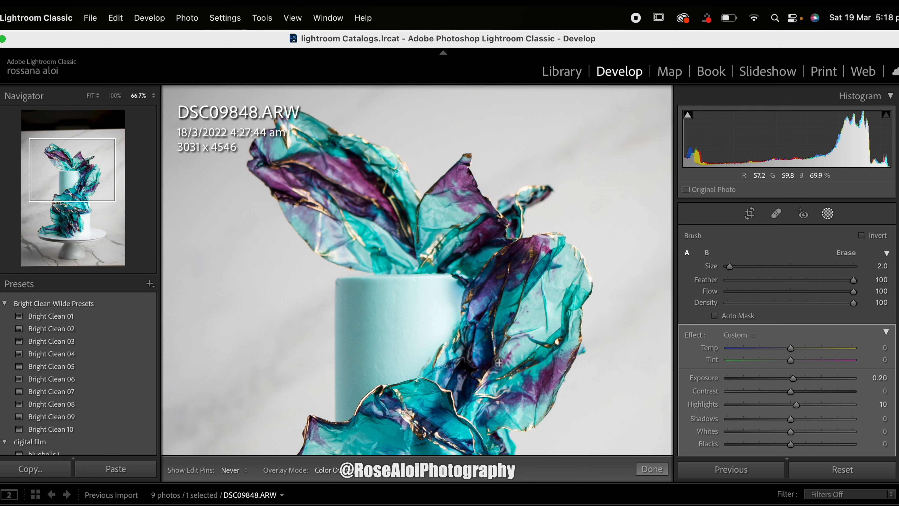
left_click_drag(495, 330, 501, 358)
left_click_drag(446, 359, 440, 354)
left_click(410, 413)
key("super+z")
Step: Reselect the brightening brush mask and extend it over the remaining gold edges and light folds of the sails
left_click(662, 145)
left_click(660, 163)
left_click_drag(434, 248, 541, 191)
mouse_move(552, 240)
left_mouse_down()
mouse_move(583, 273)
mouse_move(590, 314)
left_mouse_up()
scroll(308, 308, "up", 5)
left_click_drag(309, 309, 324, 189)
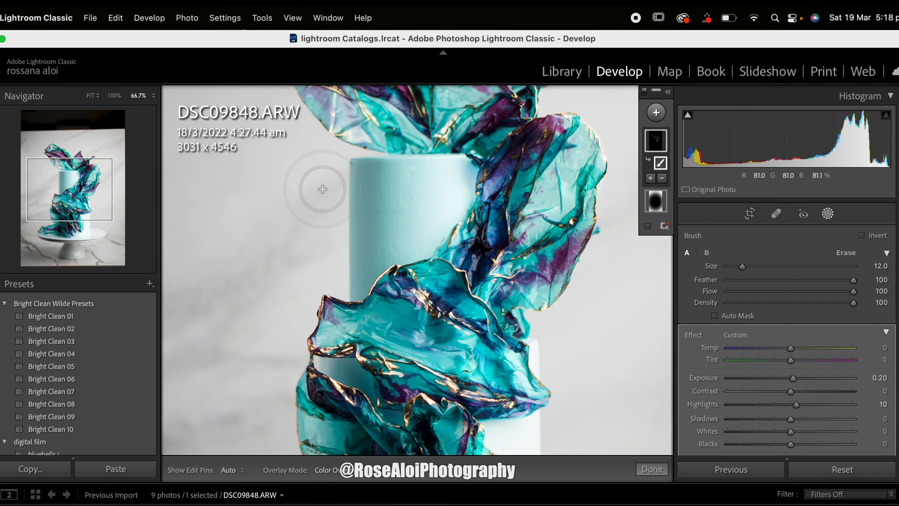
scroll(323, 189, "down", 5)
mouse_move(516, 274)
left_mouse_down()
mouse_move(477, 225)
mouse_move(476, 263)
mouse_move(434, 304)
mouse_move(461, 331)
mouse_move(452, 357)
mouse_move(528, 399)
mouse_move(509, 407)
mouse_move(406, 365)
left_mouse_up()
left_click_drag(403, 371, 314, 349)
left_click_drag(428, 407, 455, 420)
mouse_move(350, 395)
left_mouse_down()
mouse_move(380, 226)
mouse_move(351, 265)
mouse_move(354, 326)
mouse_move(335, 364)
left_mouse_up()
mouse_move(494, 308)
left_mouse_down()
mouse_move(454, 319)
mouse_move(433, 271)
mouse_move(559, 240)
mouse_move(560, 219)
mouse_move(364, 156)
left_mouse_up()
mouse_move(457, 156)
left_mouse_down()
mouse_move(497, 178)
mouse_move(533, 177)
left_mouse_up()
left_click_drag(350, 363, 304, 341)
left_click_drag(431, 339, 432, 357)
left_click_drag(440, 272, 430, 269)
left_click_drag(85, 230, 107, 190)
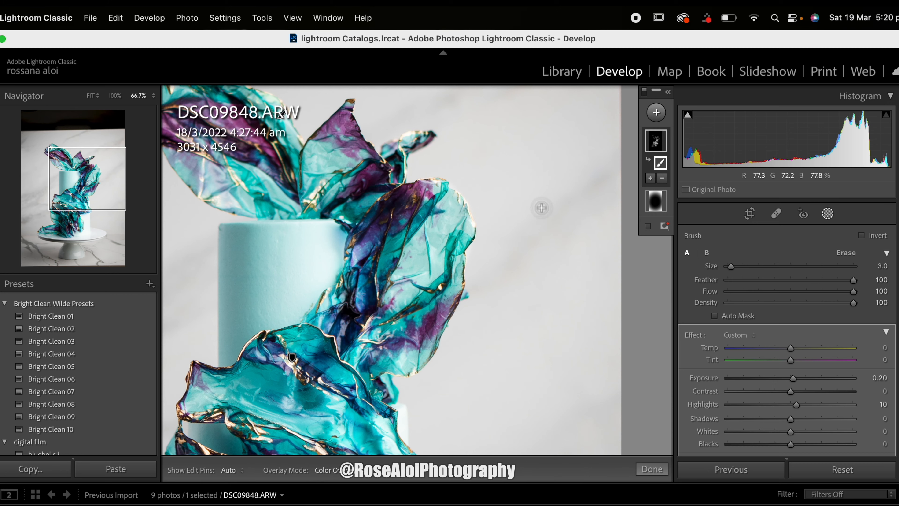
Step: View more of the cake and switch all masks off and on to compare their effect
key("super+minus")
key("super+minus")
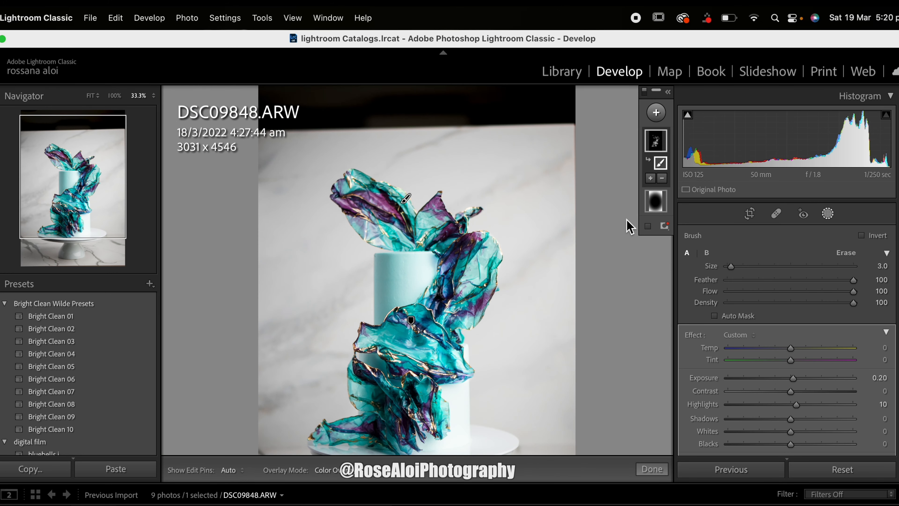
scroll(627, 220, "down", 3)
scroll(627, 219, "down", 1)
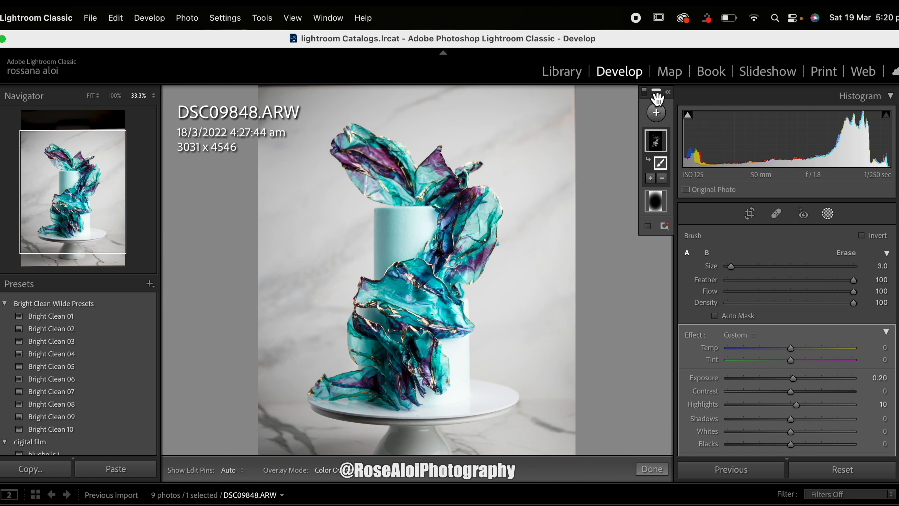
left_click(645, 93)
left_click(645, 93)
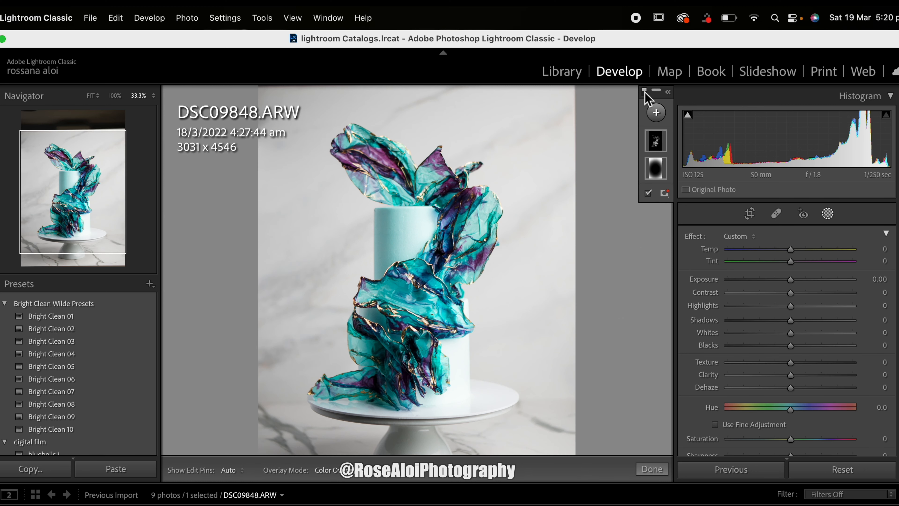
left_click(645, 93)
left_click(645, 92)
left_click(645, 93)
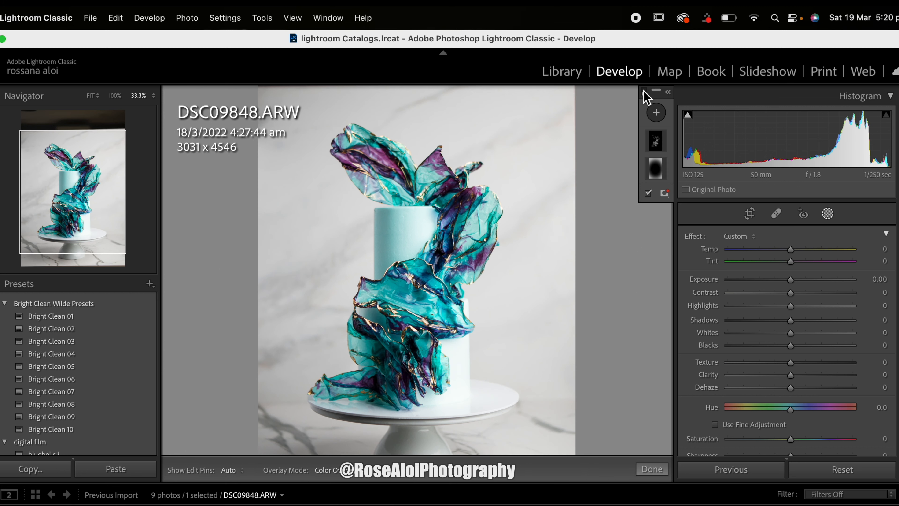
left_click(645, 93)
left_click(645, 93)
left_click(645, 92)
left_click(645, 93)
left_click(644, 93)
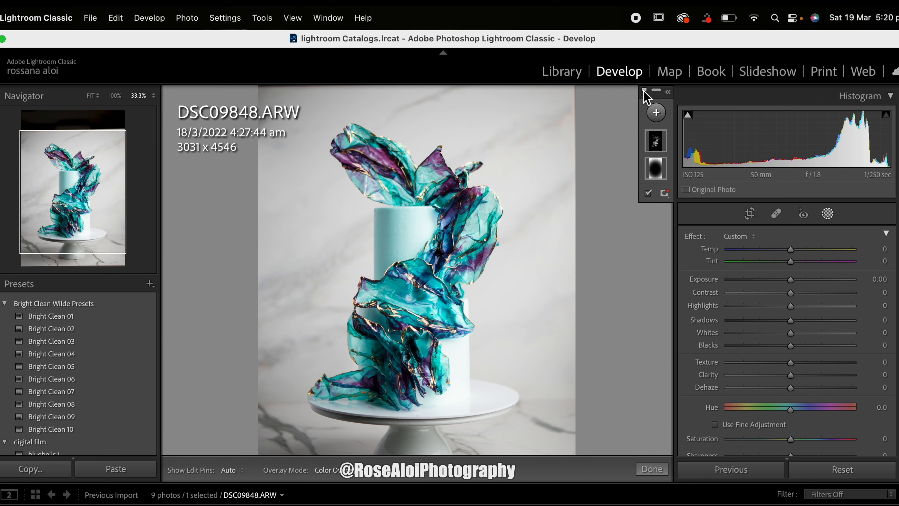
Step: Add another brush mask with Shadows -11 and Blacks -12 for deepening the sails' dark areas
left_click(661, 113)
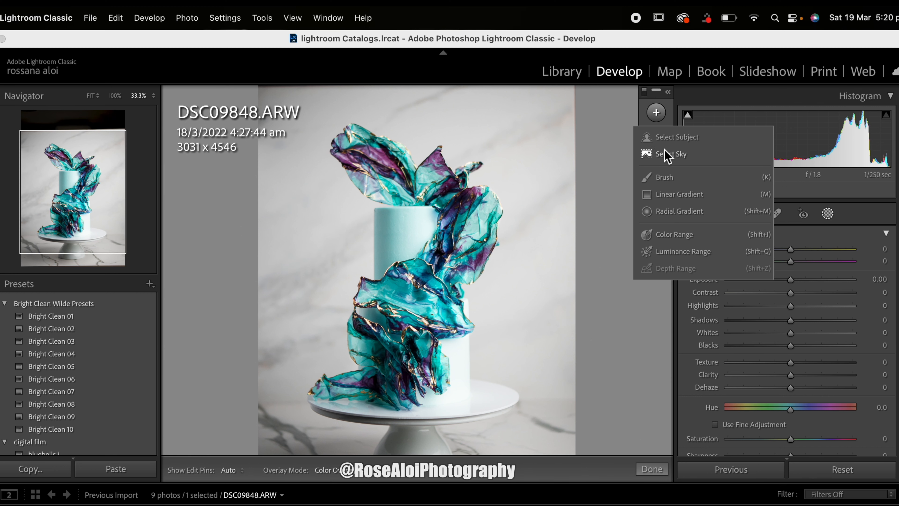
left_click(663, 177)
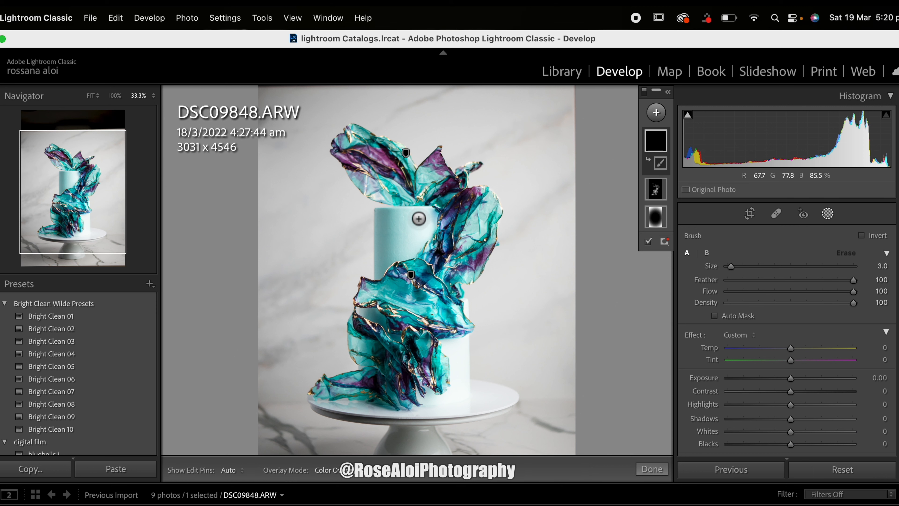
key("z")
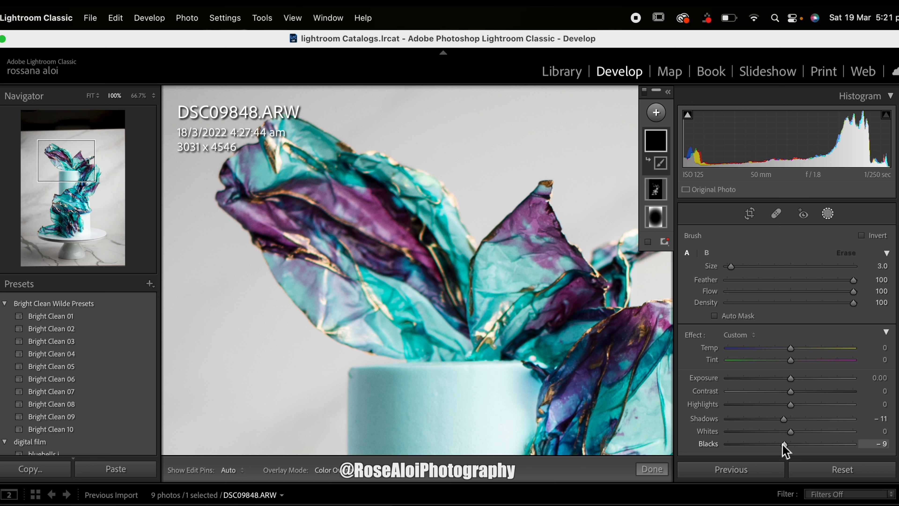
Step: Paint the darkening brush over the dark purple and blue folds of the upper sails
key("h")
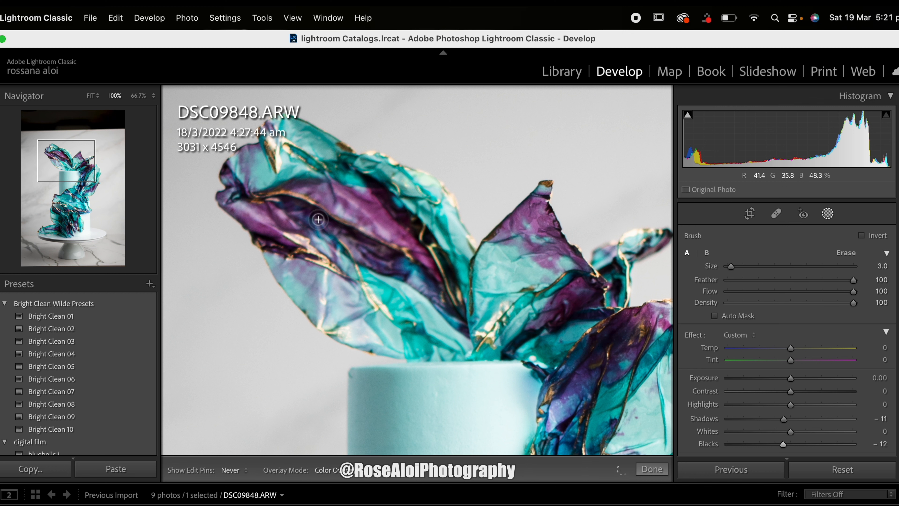
key("h")
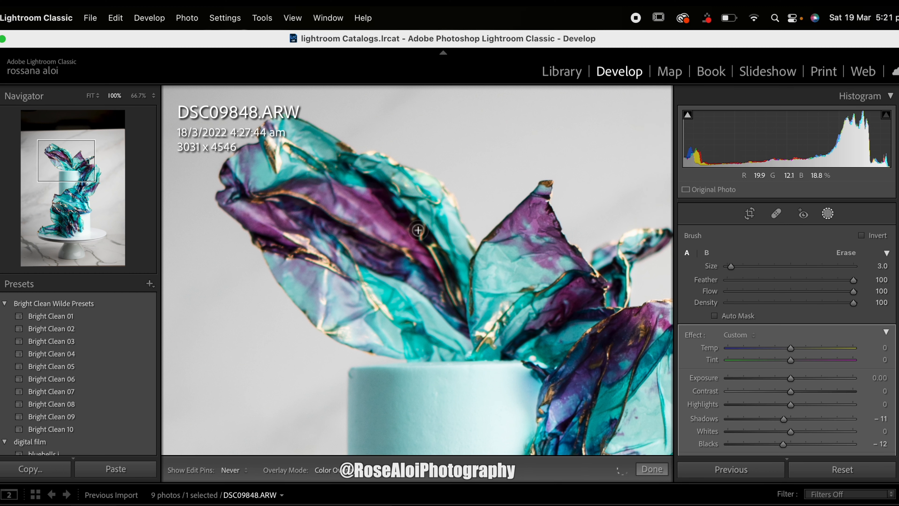
key("h")
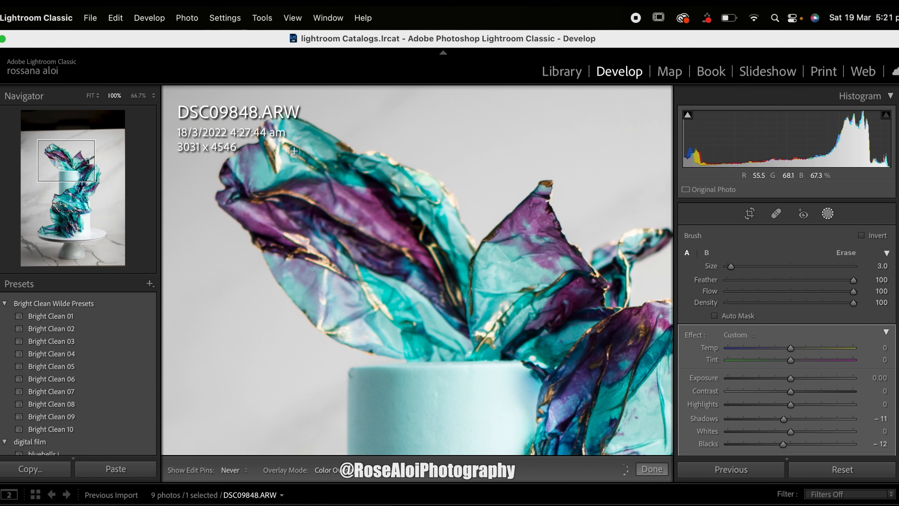
key("h")
key("h")
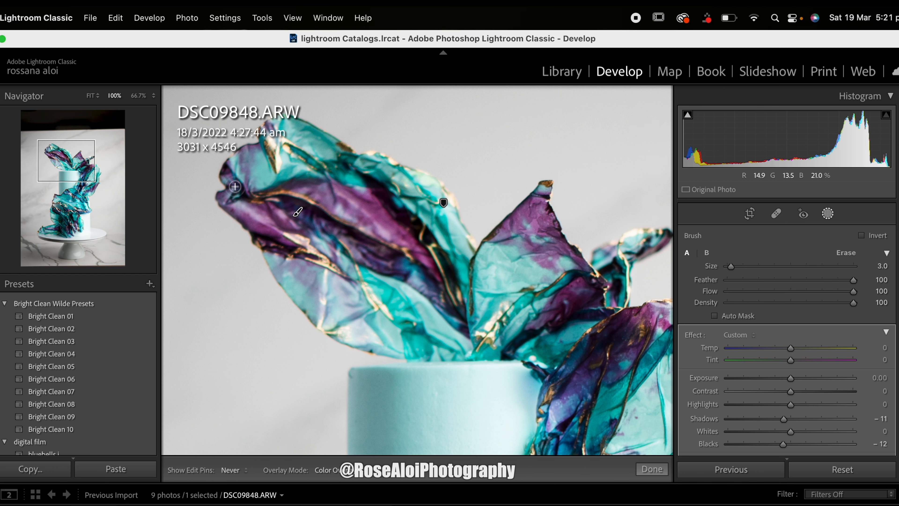
key("h")
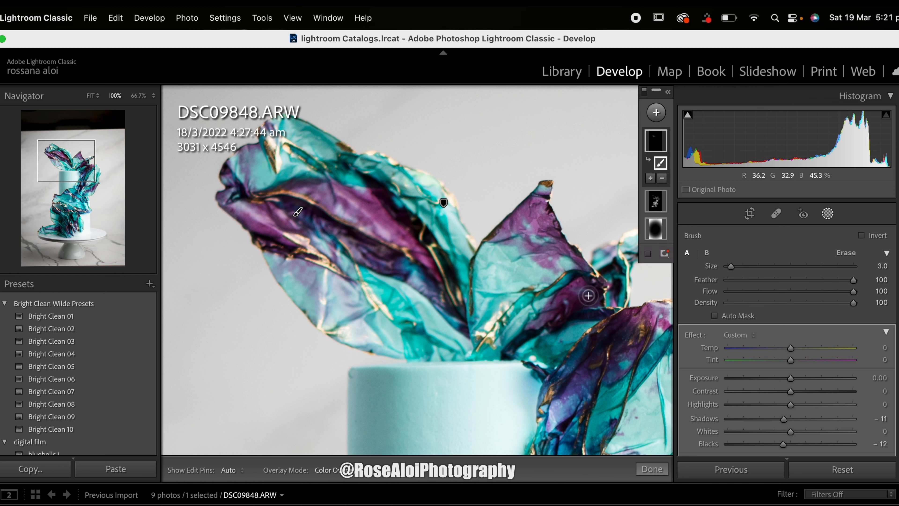
key("h")
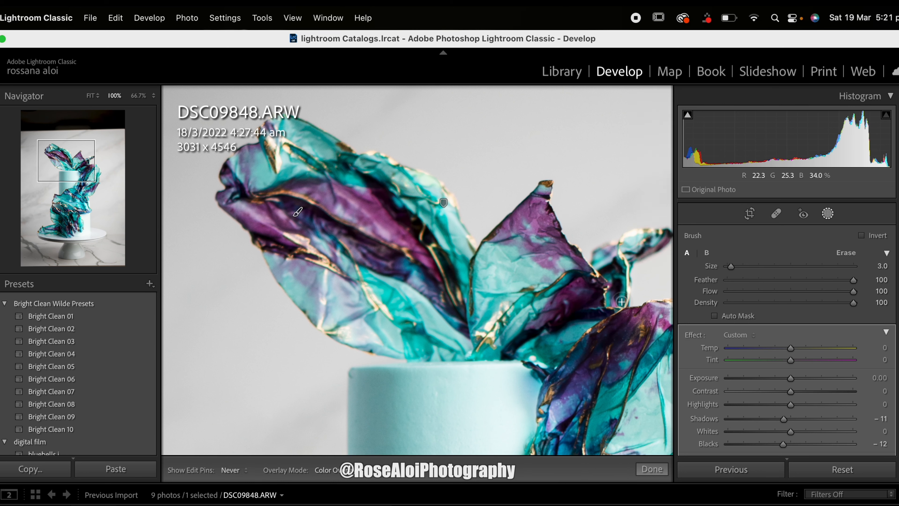
mouse_move(606, 378)
left_mouse_down()
mouse_move(440, 267)
mouse_move(414, 261)
left_mouse_up()
mouse_move(405, 322)
left_mouse_down()
mouse_move(403, 405)
mouse_move(372, 395)
mouse_move(549, 282)
left_mouse_up()
Step: Extend the darkening brush over the dark folds and shadowed areas of the middle and lower sails
left_click_drag(88, 178, 80, 195)
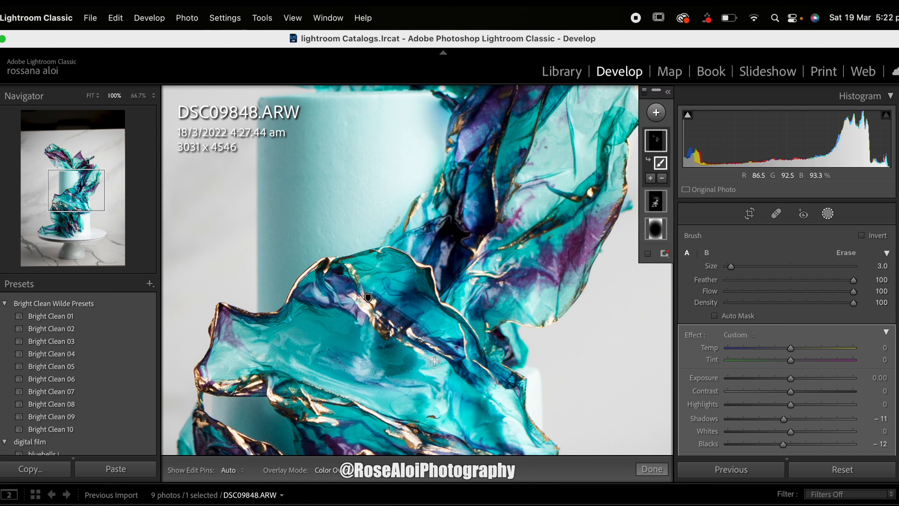
left_click_drag(246, 321, 223, 327)
left_click(79, 212)
left_click_drag(417, 279, 455, 282)
left_click_drag(343, 295, 398, 300)
left_click_drag(392, 393, 380, 370)
mouse_move(239, 300)
left_mouse_down()
mouse_move(263, 351)
mouse_move(201, 363)
left_mouse_up()
left_click_drag(207, 294, 227, 311)
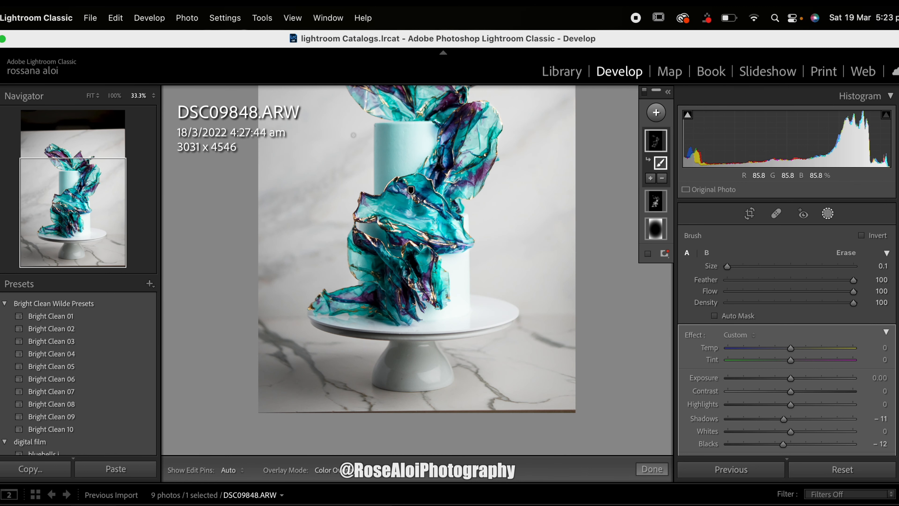
Step: View the upper part of the cake and switch all masks off and on to compare the deepened sails
scroll(411, 190, "up", 5)
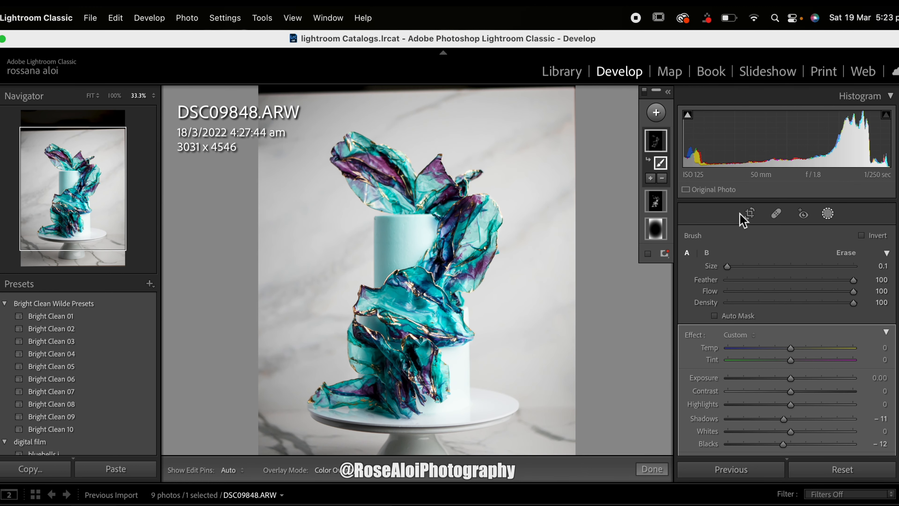
left_click(645, 90)
left_click(644, 89)
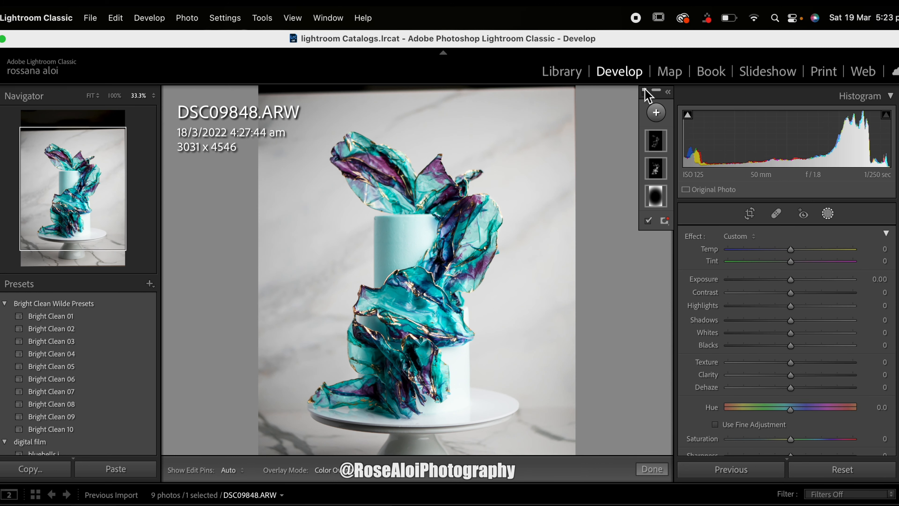
left_click(644, 89)
left_click(644, 90)
left_click(645, 90)
left_click(644, 89)
left_click(645, 90)
left_click(645, 90)
Step: Add a size 7 brush mask with Shadows -13 and Blacks -5, and paint it along the shaded side of the top tier
left_click(656, 112)
left_click(663, 177)
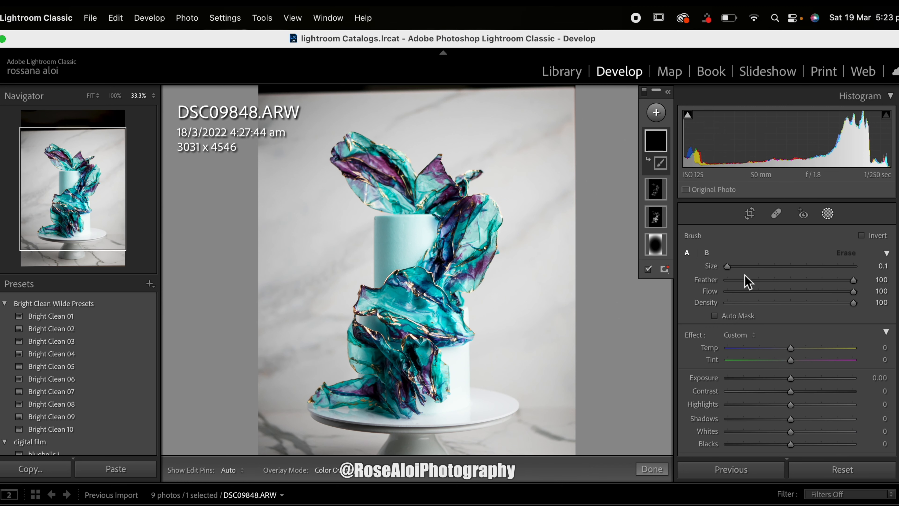
scroll(516, 280, "up", 5)
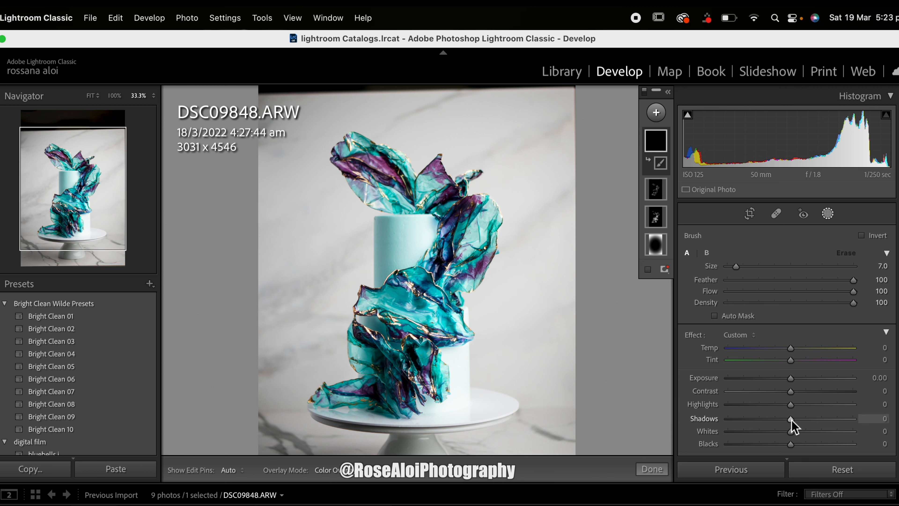
left_click_drag(783, 420, 788, 447)
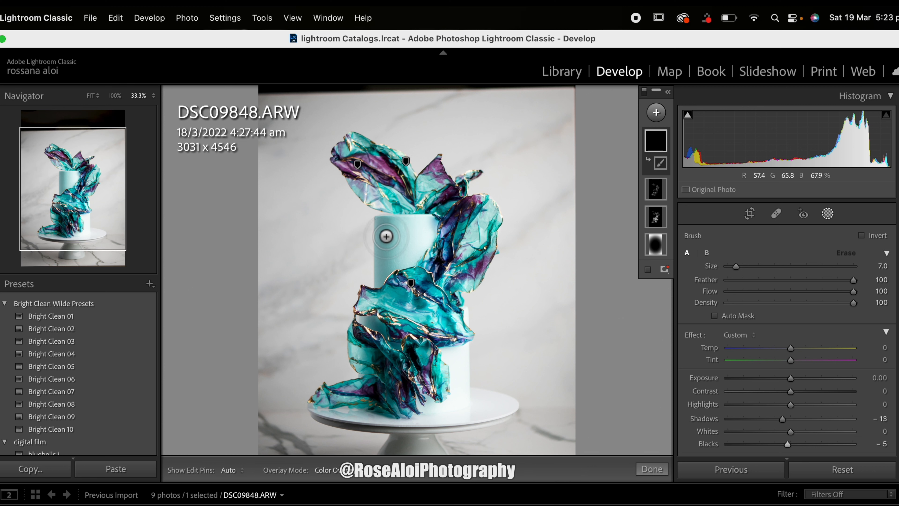
key("h")
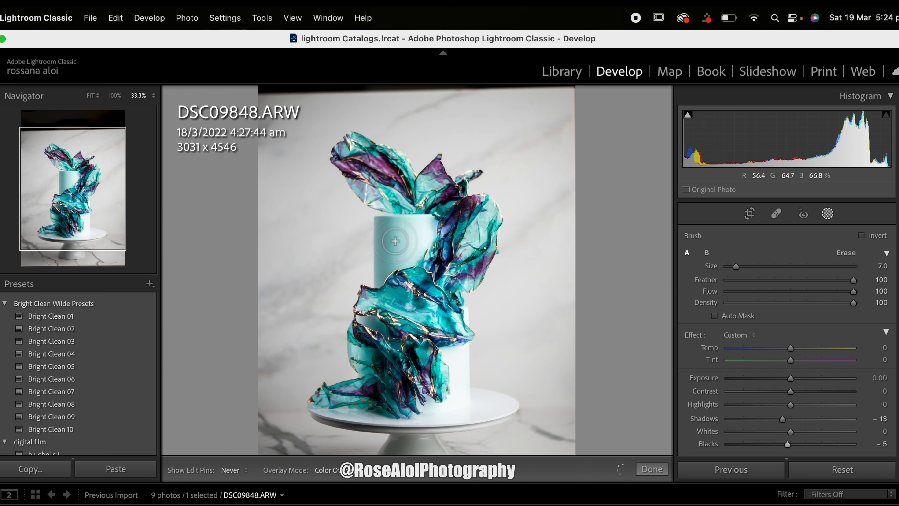
key("h")
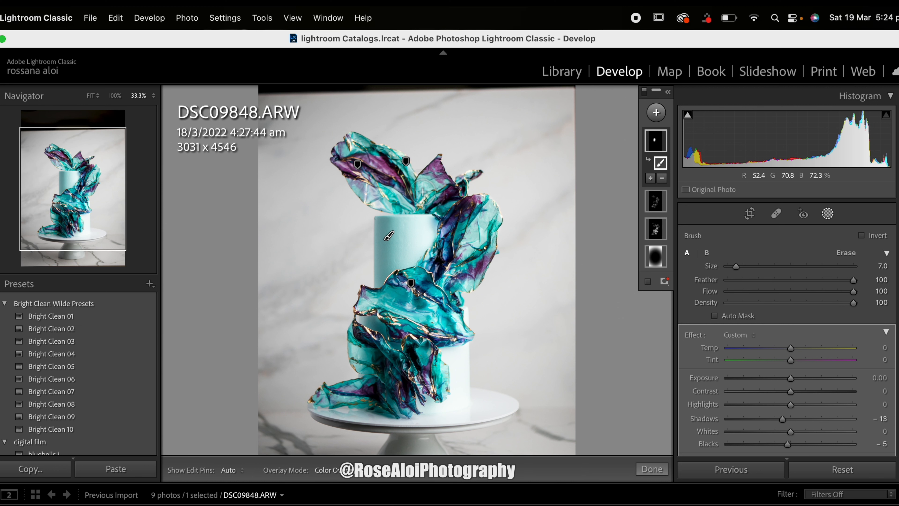
Step: Reselect the tier shading mask and erase its spill onto the background beyond the top tier's edge with a size 4 eraser
left_click(645, 93)
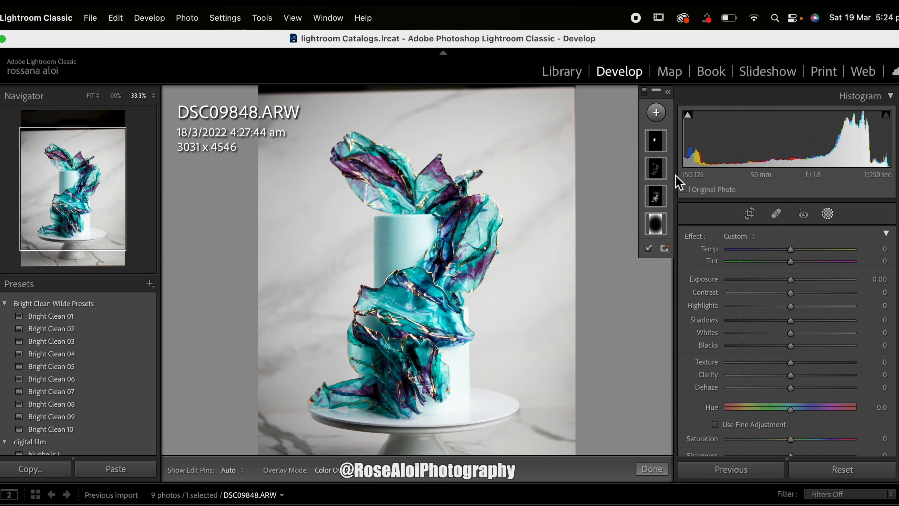
left_click(655, 141)
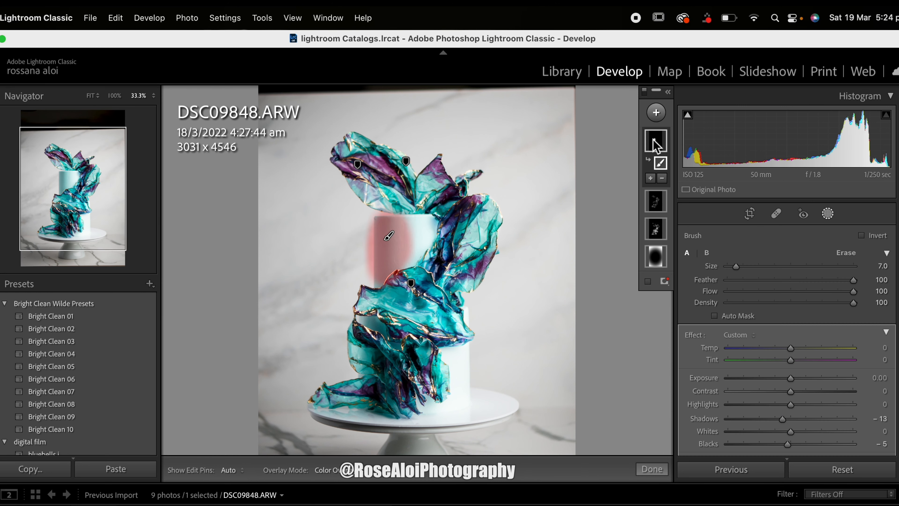
left_click(844, 255)
mouse_move(364, 241)
left_mouse_down()
mouse_move(366, 283)
mouse_move(368, 213)
mouse_move(402, 215)
mouse_move(365, 212)
mouse_move(372, 224)
mouse_move(361, 285)
mouse_move(366, 230)
left_mouse_up()
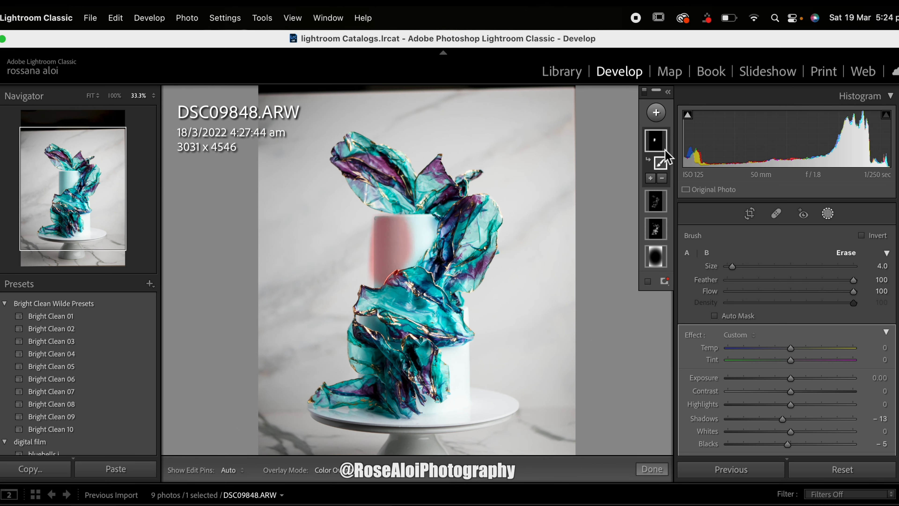
Step: Add a size 7 brush mask with Exposure 0.18 and Highlights 16, and paint it over the lit sides of both cake tiers
left_click(665, 112)
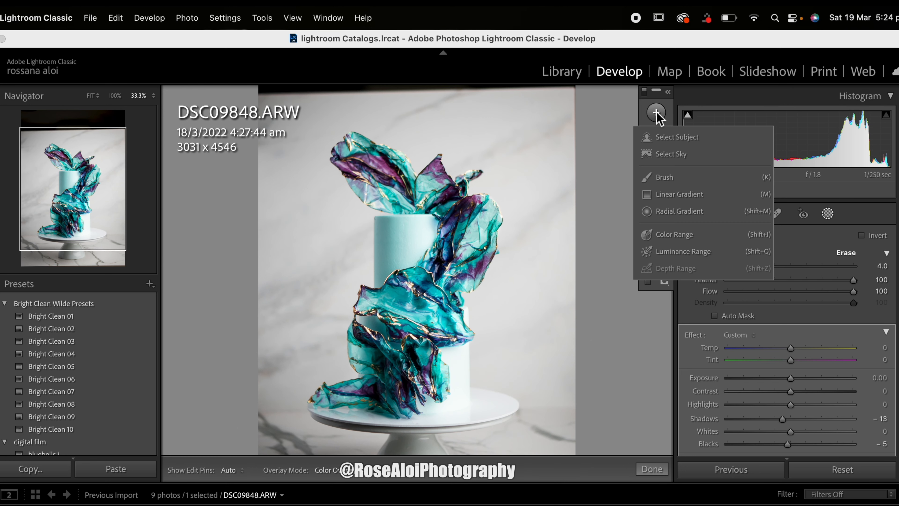
left_click(653, 175)
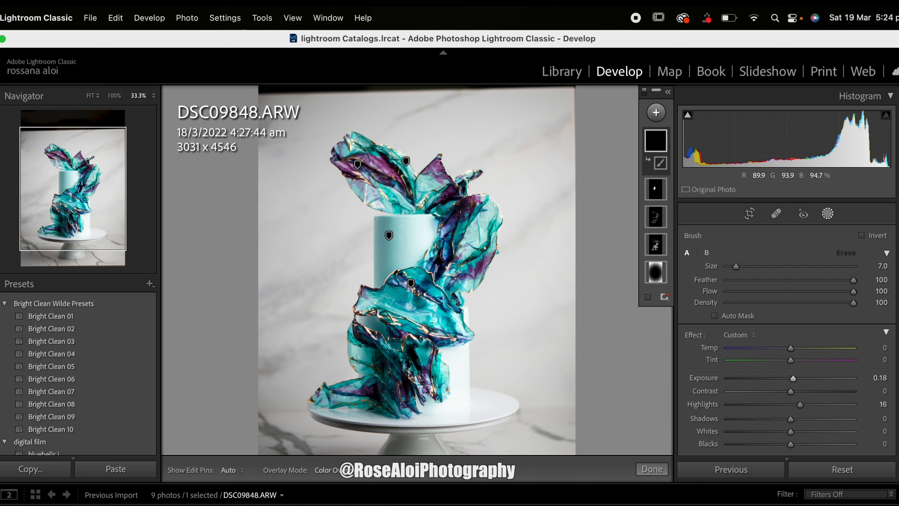
key("h")
mouse_move(405, 238)
left_mouse_down()
mouse_move(404, 259)
mouse_move(419, 231)
mouse_move(404, 234)
mouse_move(400, 247)
left_mouse_up()
key("h")
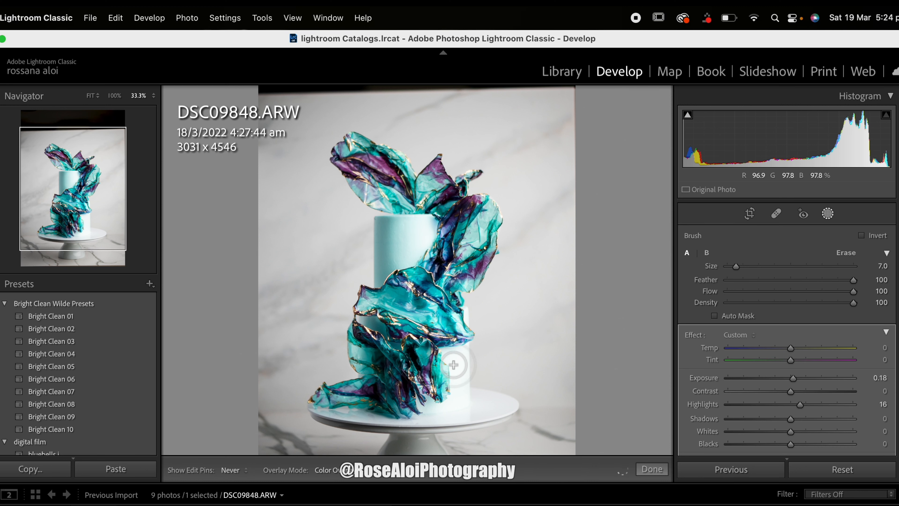
key("h")
Step: Erase the tier highlight mask where it spills onto the sails, using a size 4 eraser
key("h")
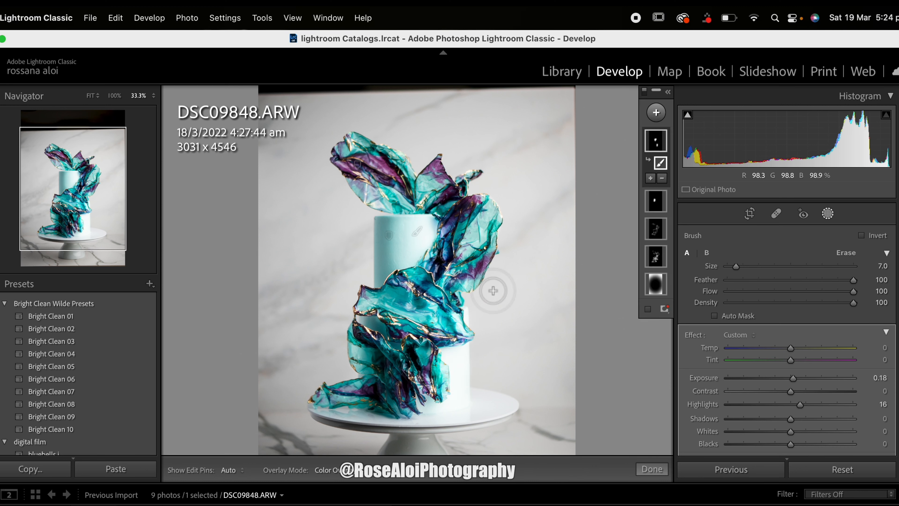
left_click(852, 250)
key("h")
mouse_move(420, 280)
left_mouse_down()
mouse_move(445, 260)
mouse_move(458, 227)
mouse_move(445, 304)
left_mouse_up()
left_click_drag(441, 333, 446, 335)
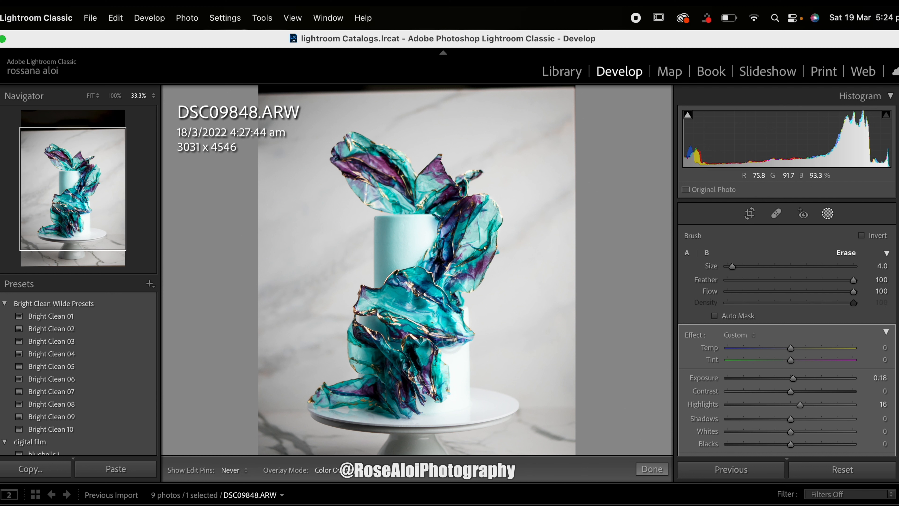
key("h")
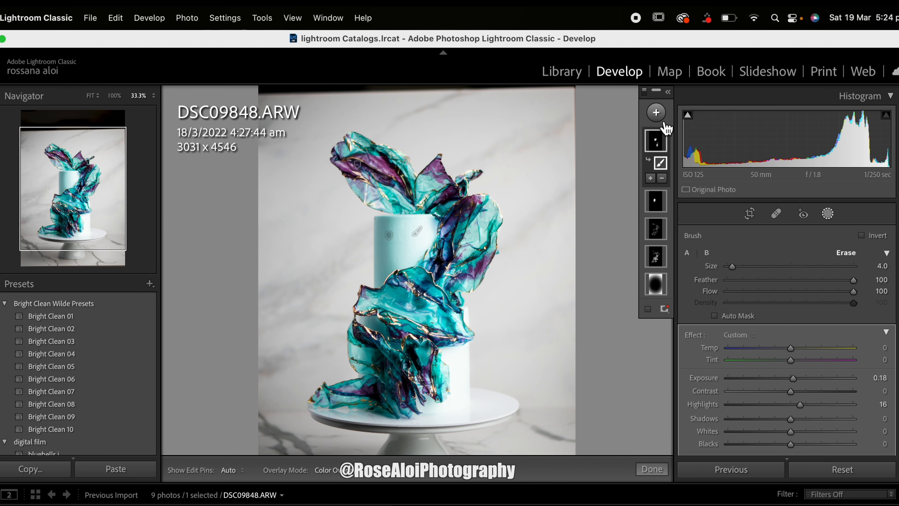
Step: Switch all masks off and on to compare the shaded and highlighted tiers
left_click(646, 94)
left_click(645, 94)
left_click(647, 93)
left_click(647, 93)
left_click(647, 93)
left_click(646, 94)
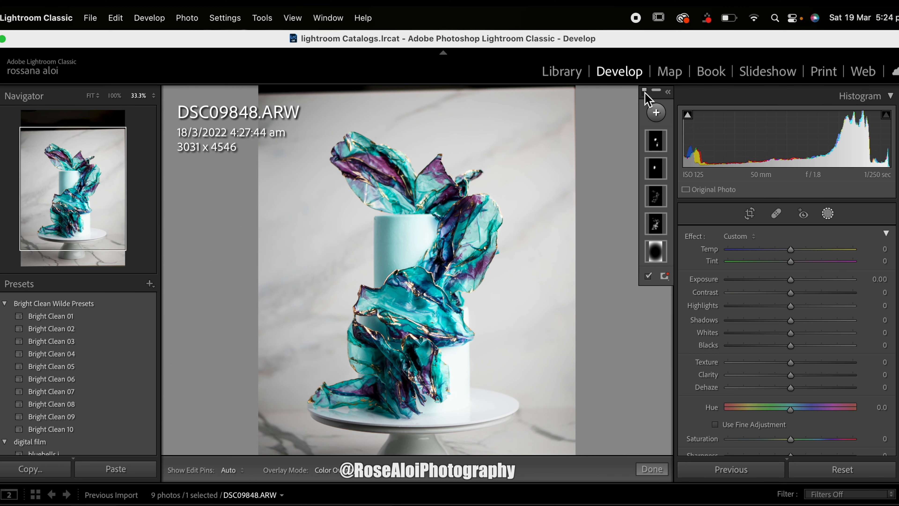
Step: Close masking and sample a neutral white balance from the marble background beside the cake
left_click(828, 216)
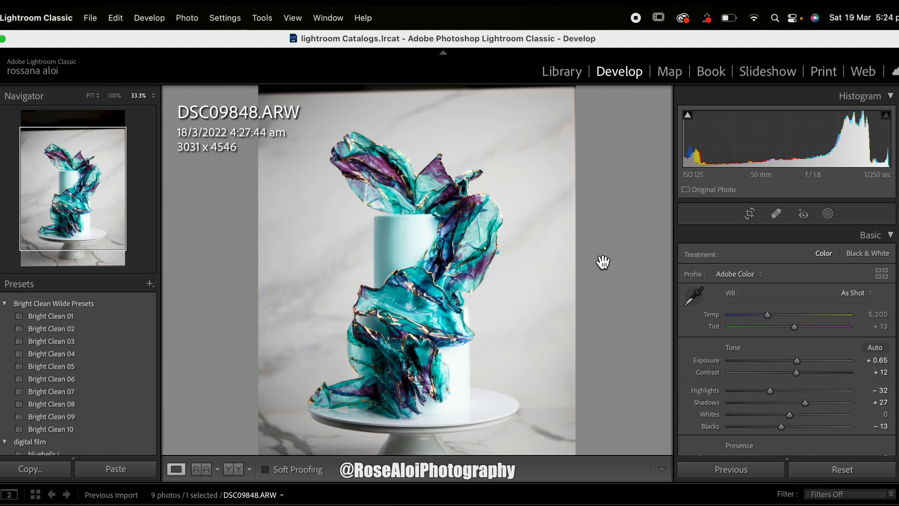
left_click(590, 265)
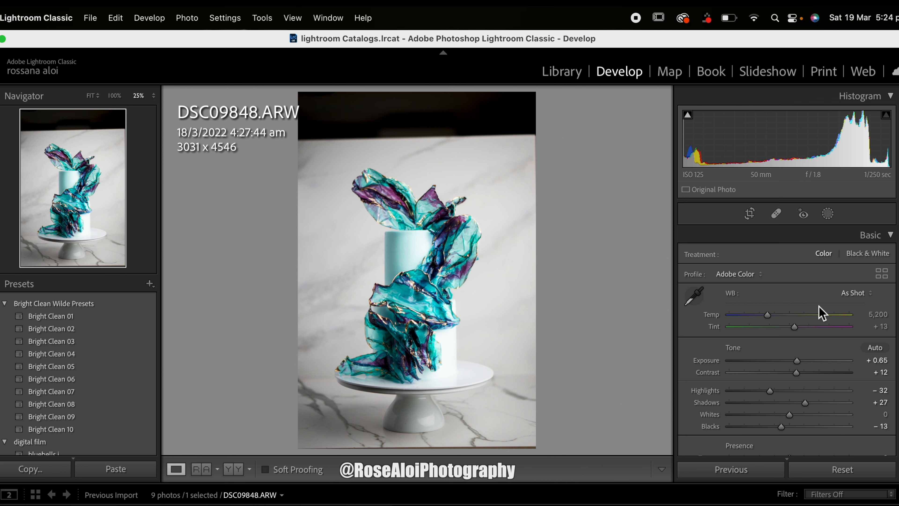
left_click(693, 296)
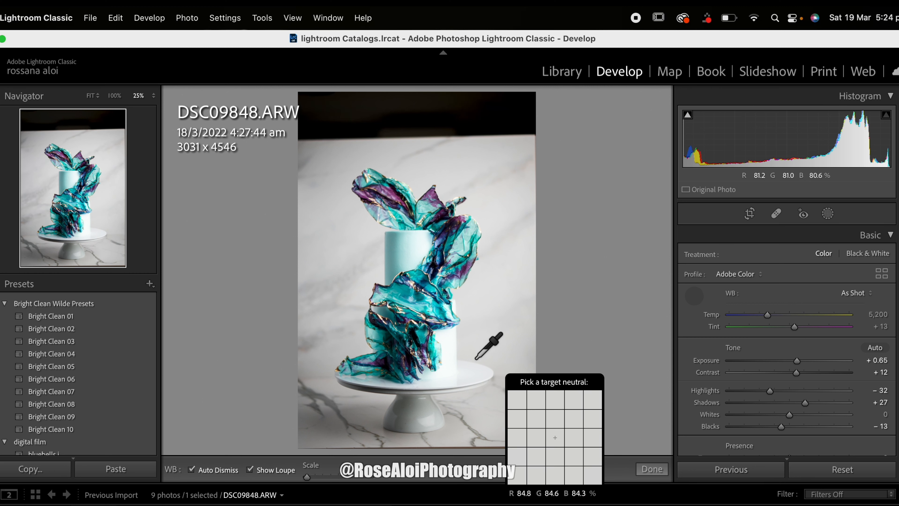
left_click(471, 351)
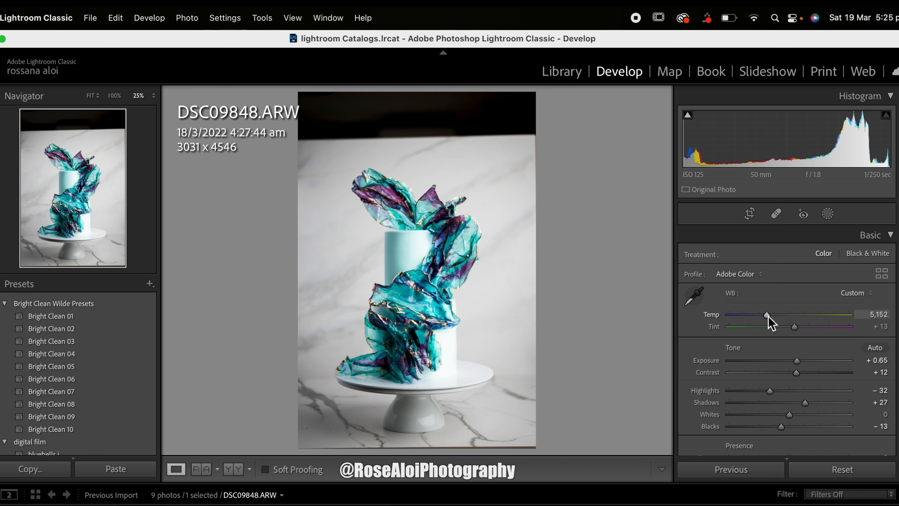
Step: Set the white balance to Temp 5,007 and Tint +16
left_click_drag(767, 316, 765, 316)
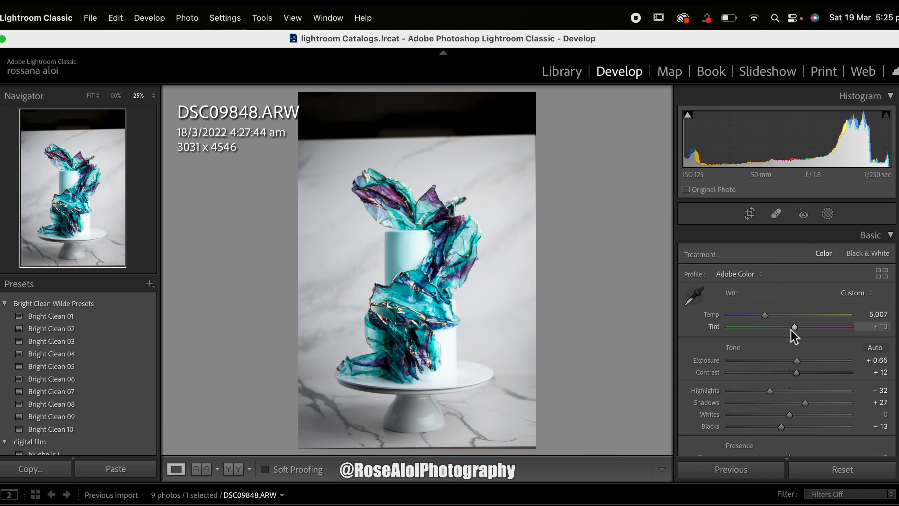
left_click_drag(795, 327, 797, 327)
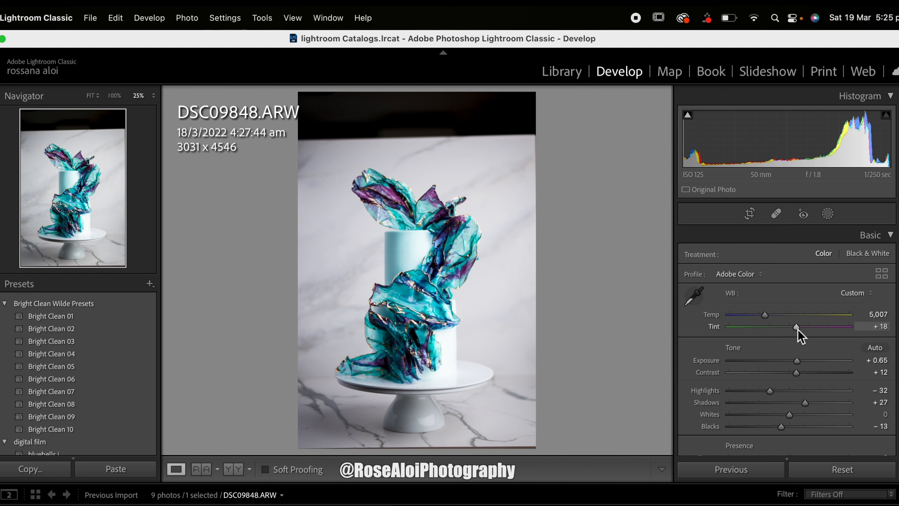
left_click_drag(797, 329, 796, 327)
left_click_drag(796, 327, 795, 326)
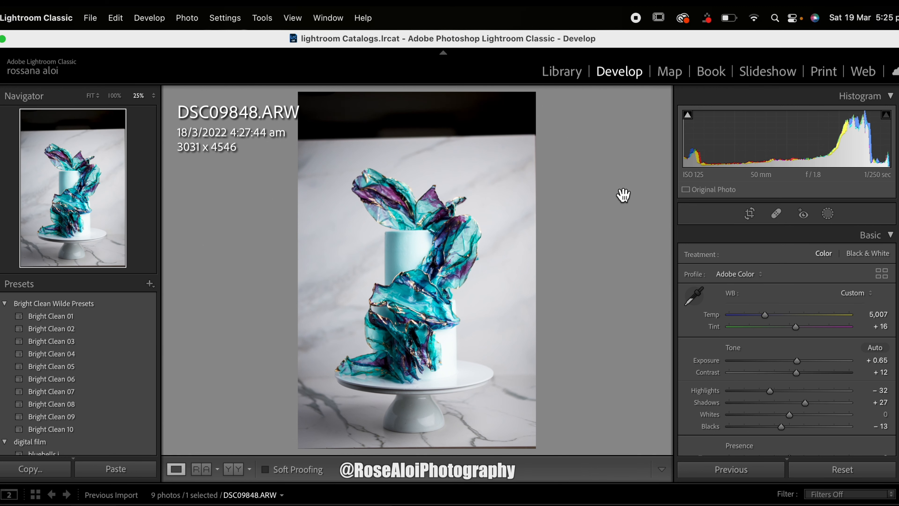
Step: Crop the photo to a 1 x 1 aspect ratio of about 2879 x 2879 pixels, framing the cake above its stand
key("r")
left_click(840, 260)
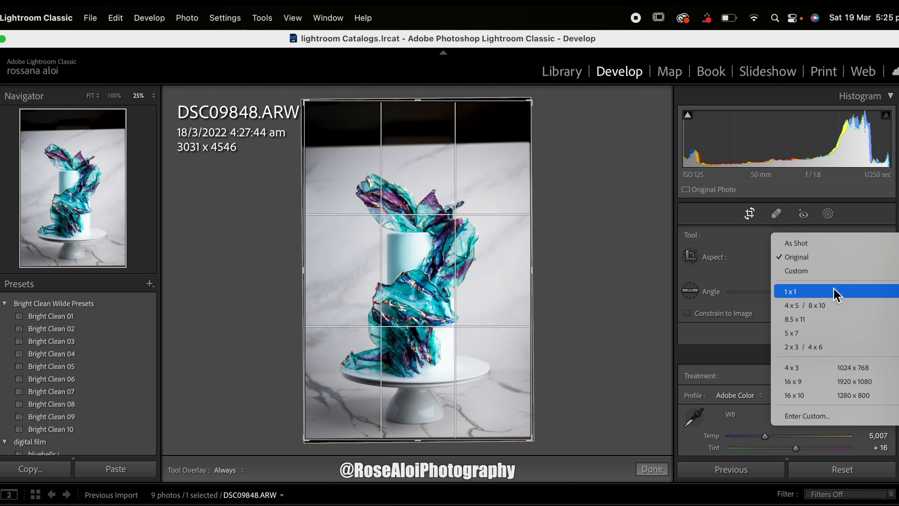
left_click(603, 268)
left_click_drag(478, 248, 478, 240)
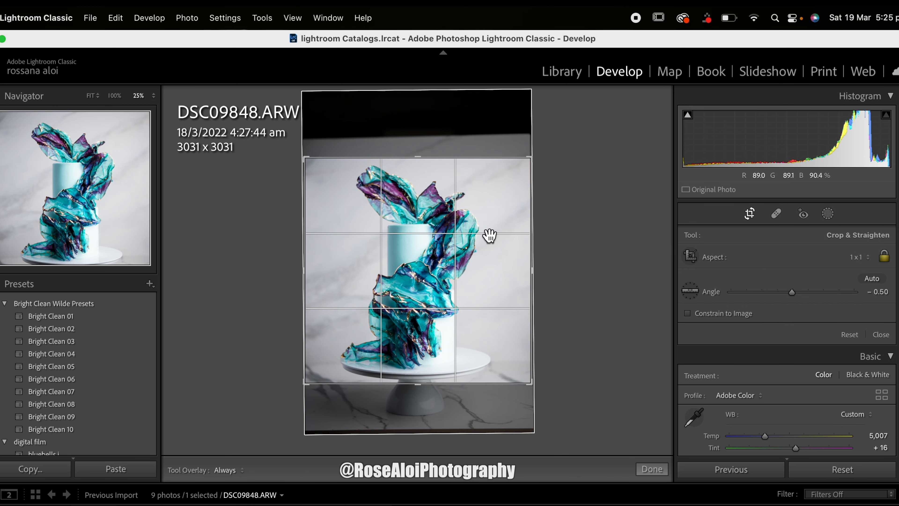
left_click_drag(533, 162, 520, 171)
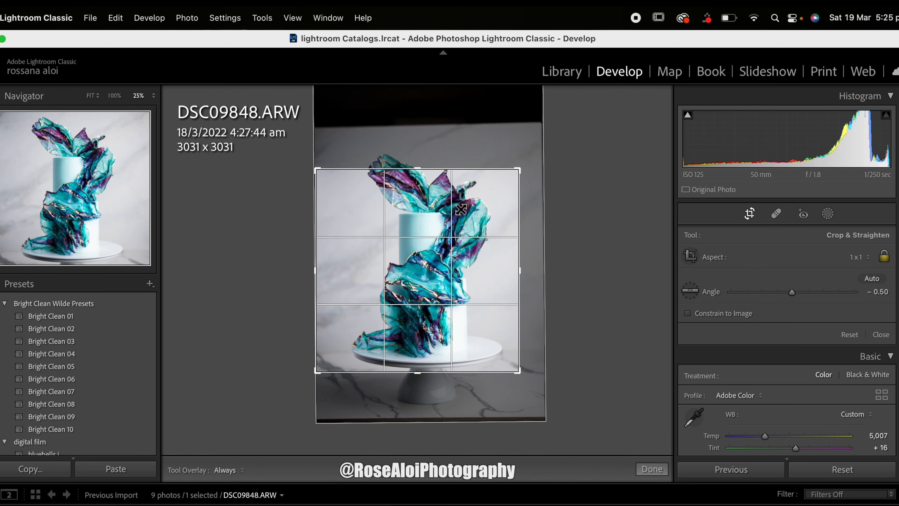
left_click_drag(463, 215, 457, 224)
left_click_drag(523, 176, 529, 170)
left_click_drag(466, 228, 470, 226)
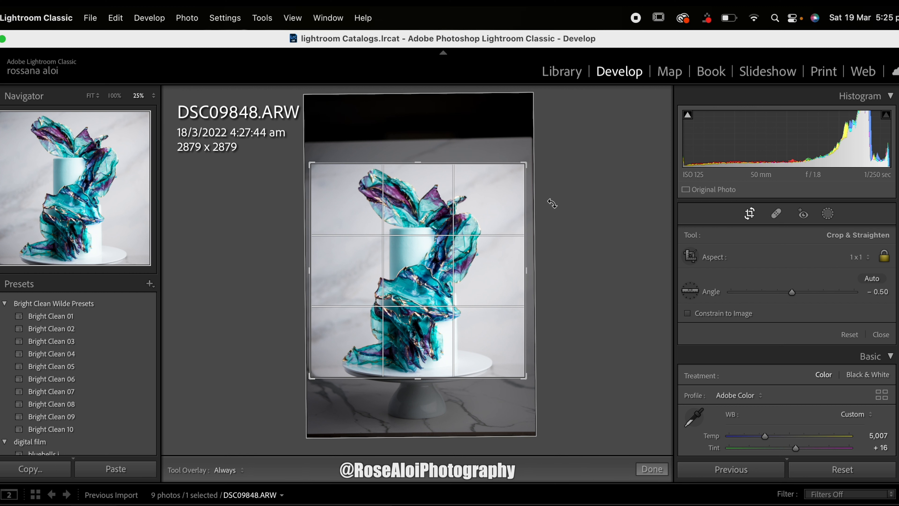
left_click_drag(438, 248, 426, 243)
Step: Compare the cropped cake photo before and after the edits
key("backslash")
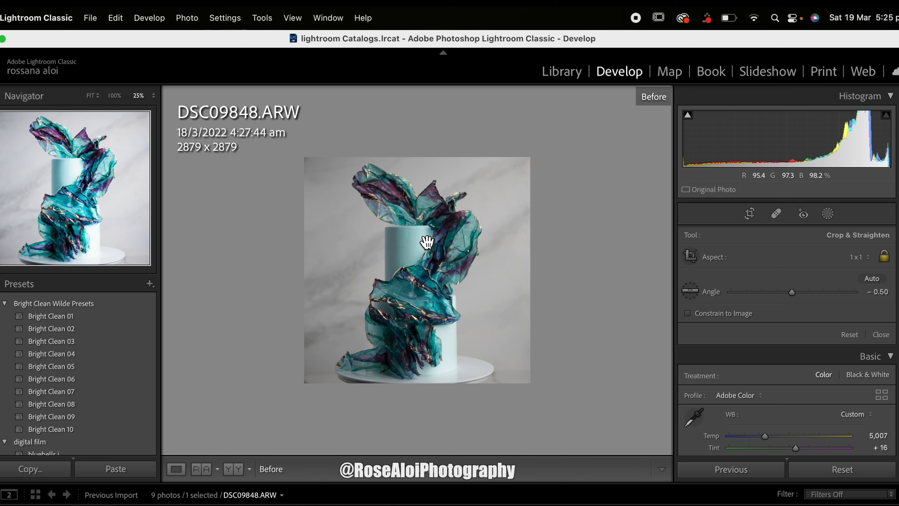
key("backslash")
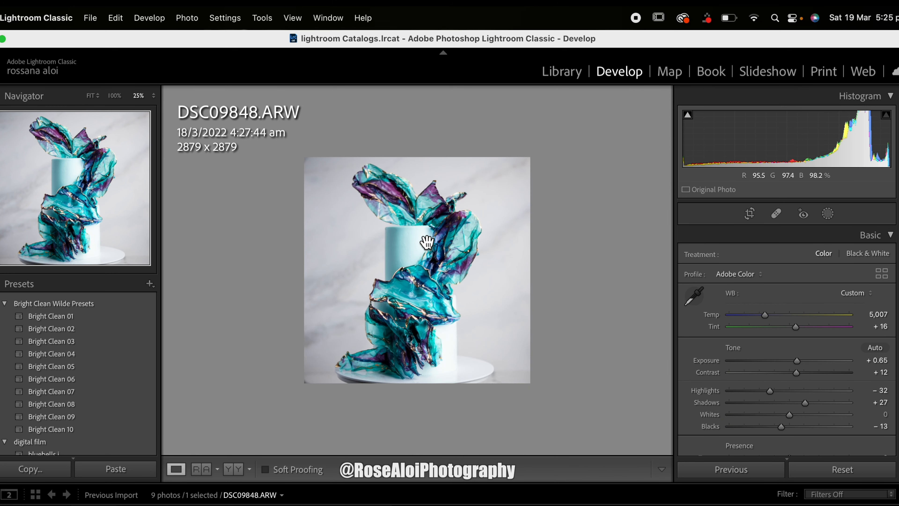
key("backslash")
key("backslash")
key("backslash")
key("backslash")
Step: Enlarge the square crop to about 3037 x 3037 pixels around the cake and compare the result with the unedited version
left_click(750, 214)
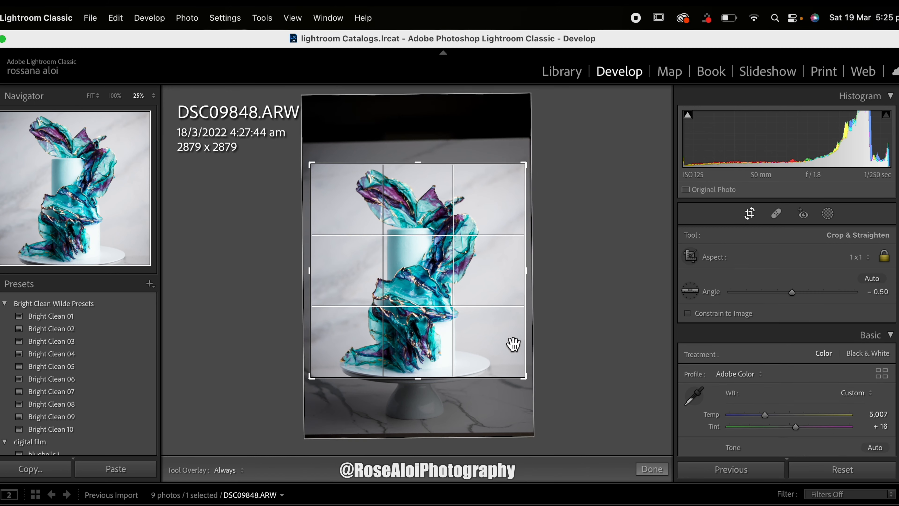
left_click_drag(528, 386, 531, 392)
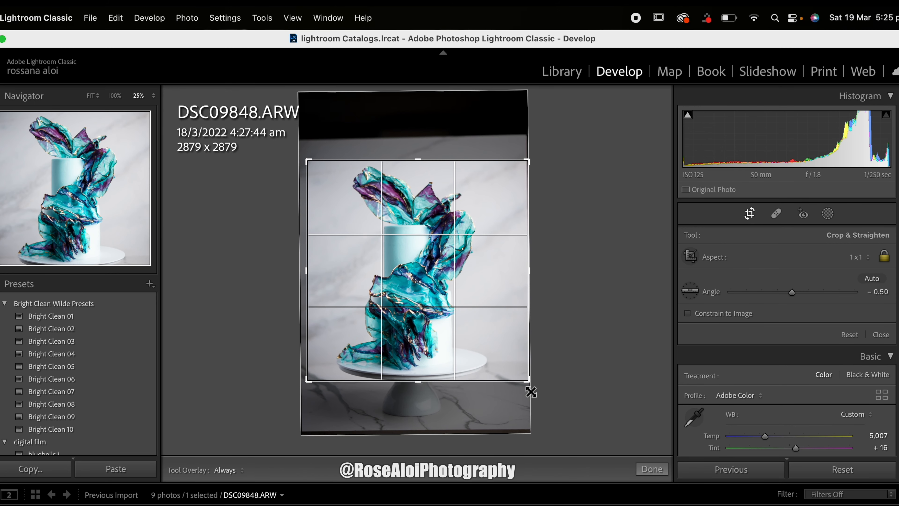
left_click_drag(470, 348, 476, 350)
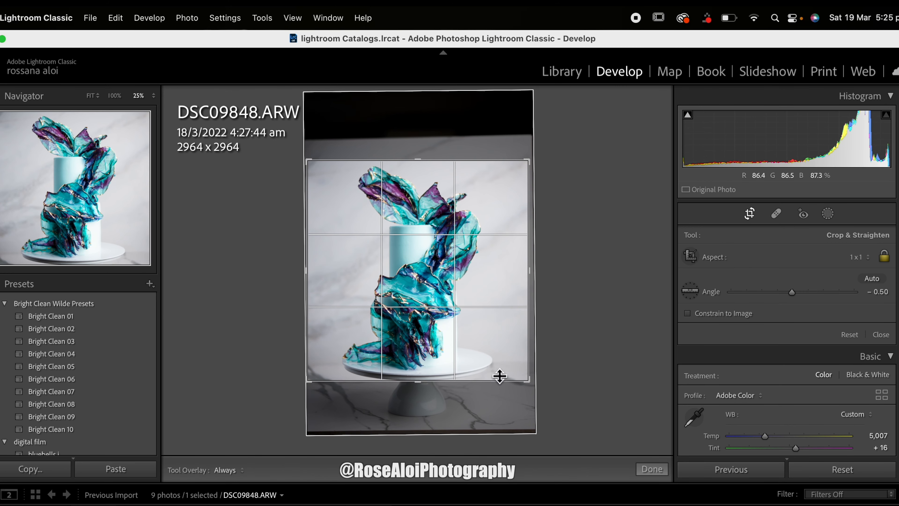
left_click_drag(527, 382, 531, 384)
left_click_drag(496, 355, 499, 362)
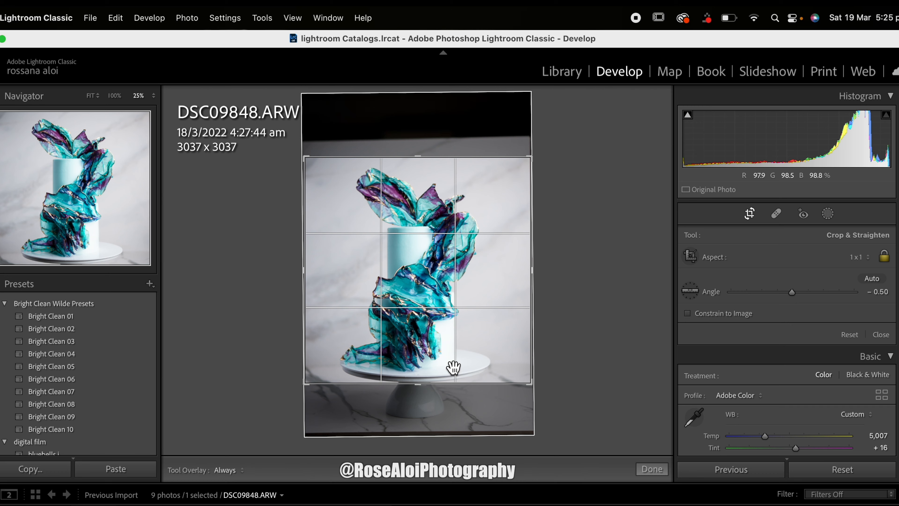
key("Return")
key("backslash")
key("backslash")
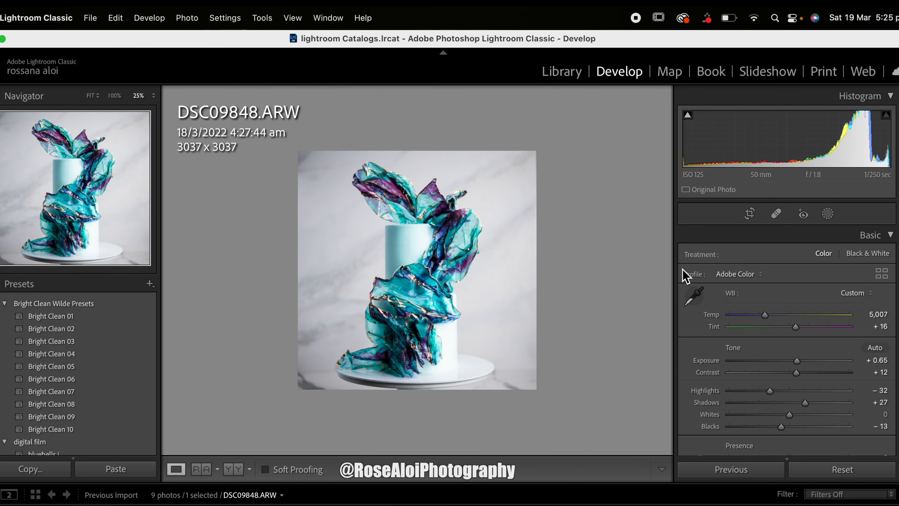
Step: Start exporting the square photo with the custom file name facebook
left_click(90, 18)
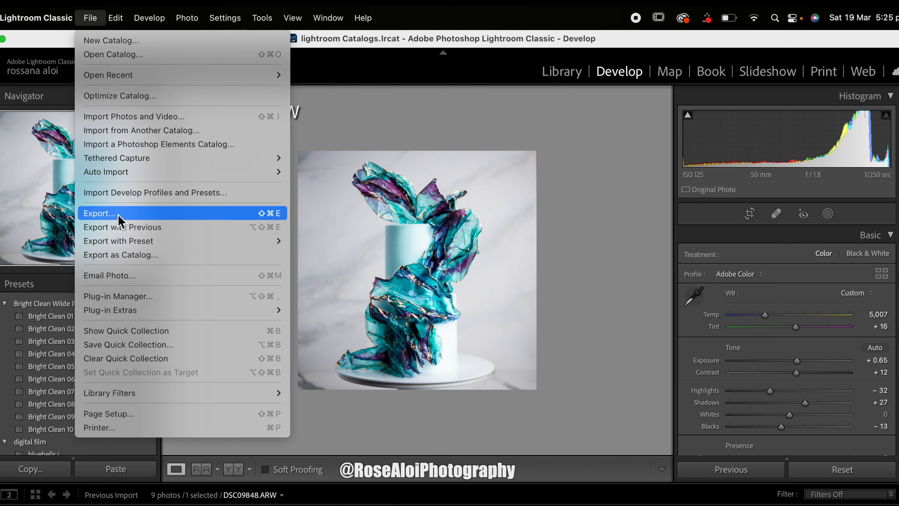
left_click(447, 211)
left_click(525, 286)
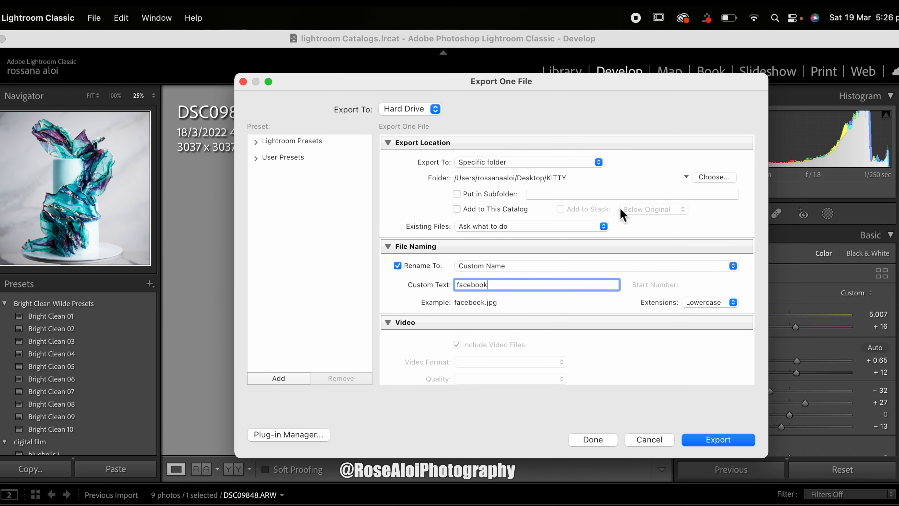
Step: Browse for the export location to the untitled folder inside the YouTube folder on the FCP EXT drive
left_click(704, 179)
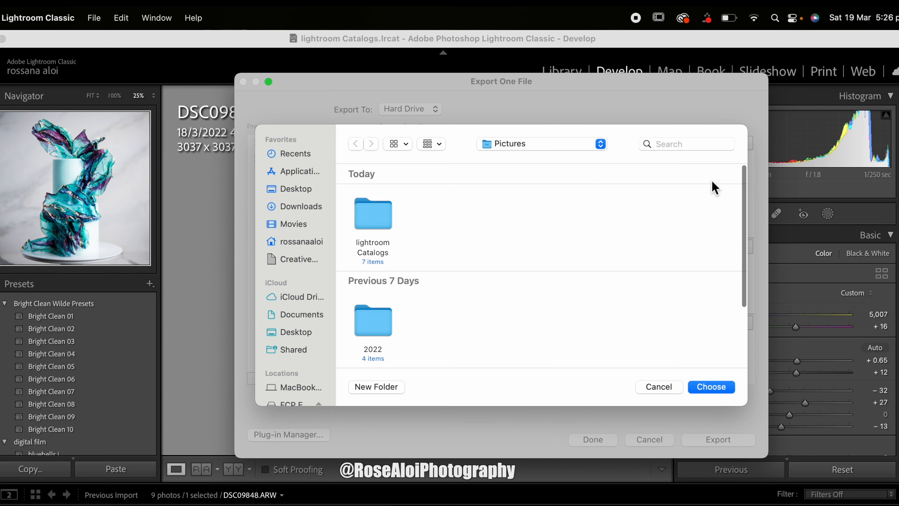
scroll(312, 361, "down", 2)
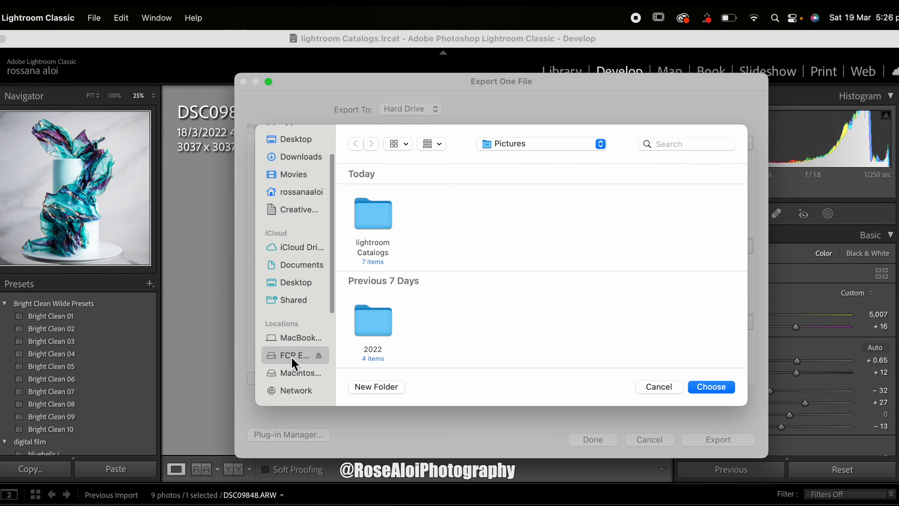
left_click(299, 355)
left_click(520, 212)
double_click(520, 212)
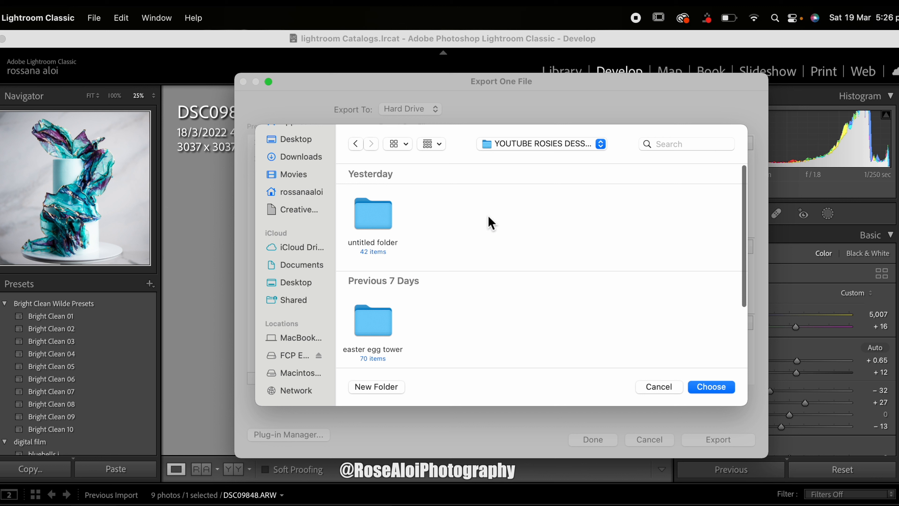
left_click(377, 207)
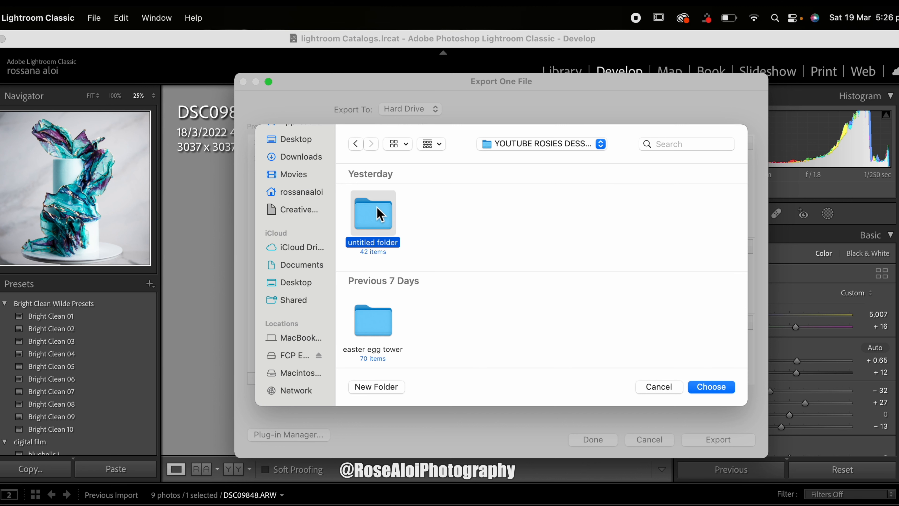
key("space")
left_click(204, 122)
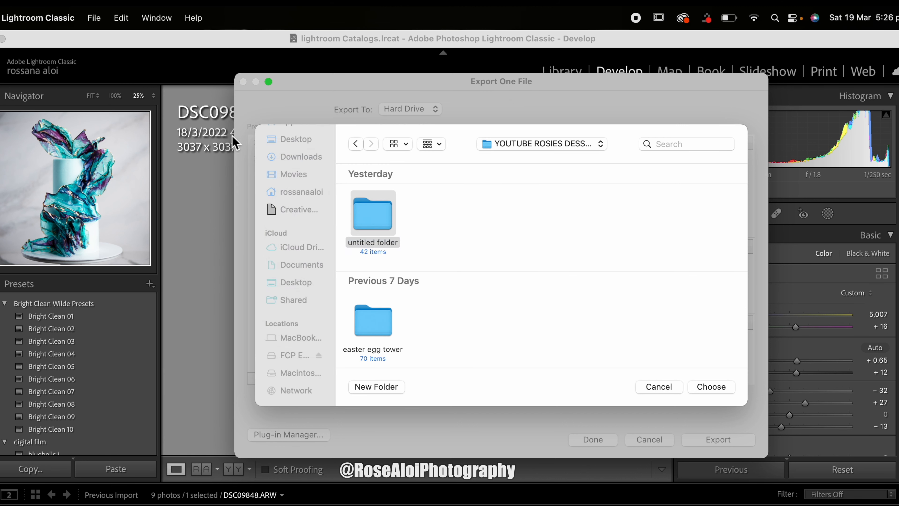
double_click(378, 214)
Step: Create a folder named EDITED PICS as the export destination and export the square photo there
left_click(378, 387)
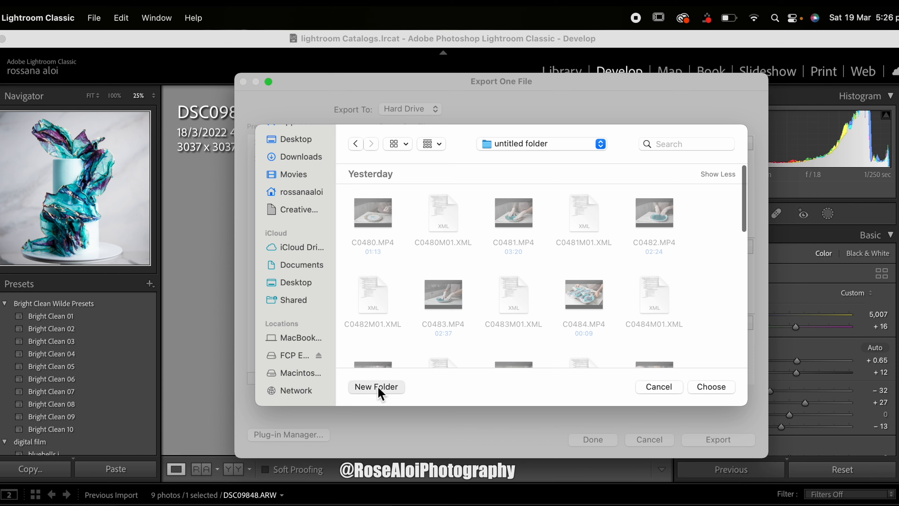
type("EDITED PICS")
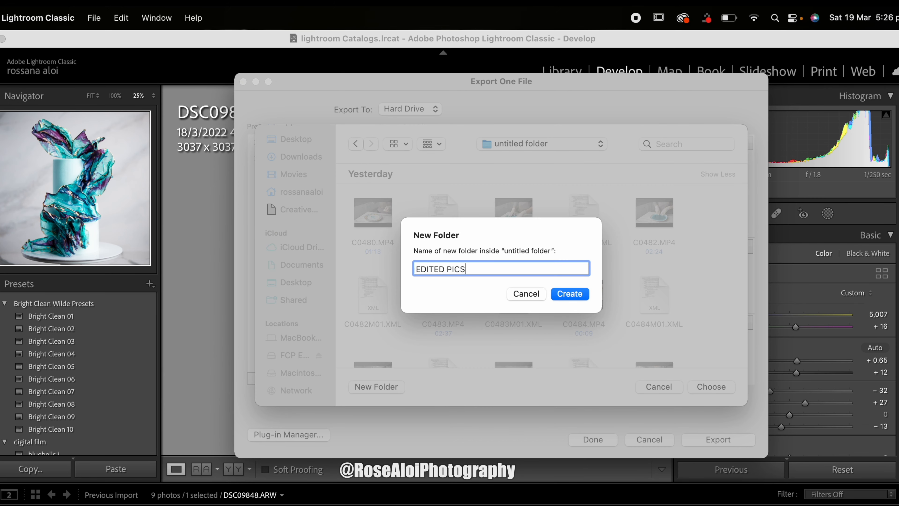
key("Return")
left_click(712, 387)
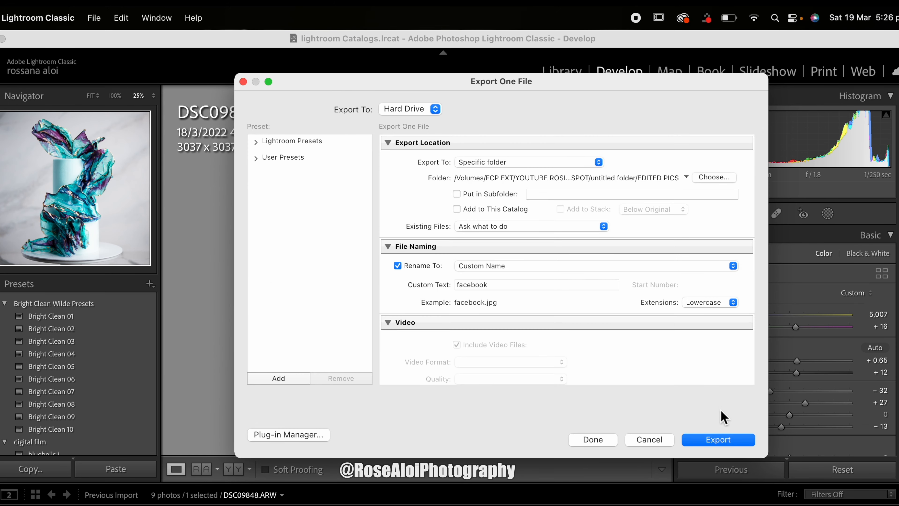
scroll(697, 384, "down", 5)
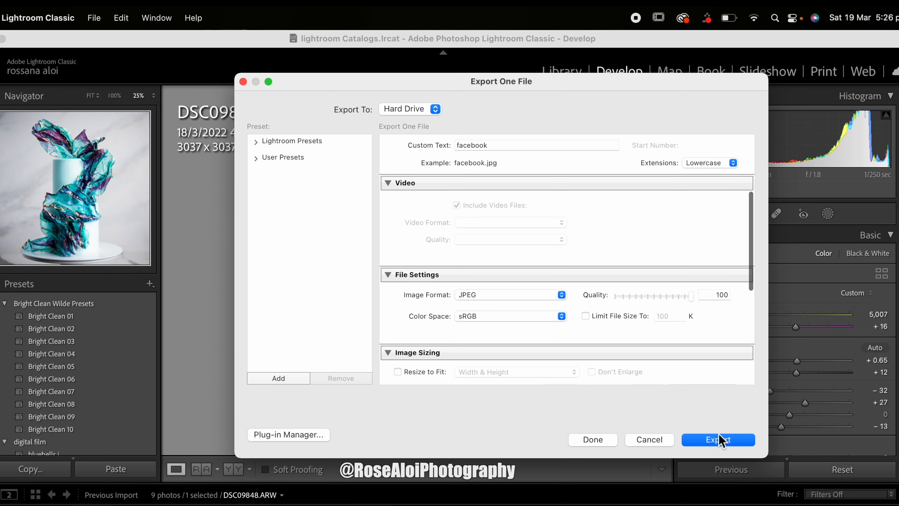
left_click(720, 440)
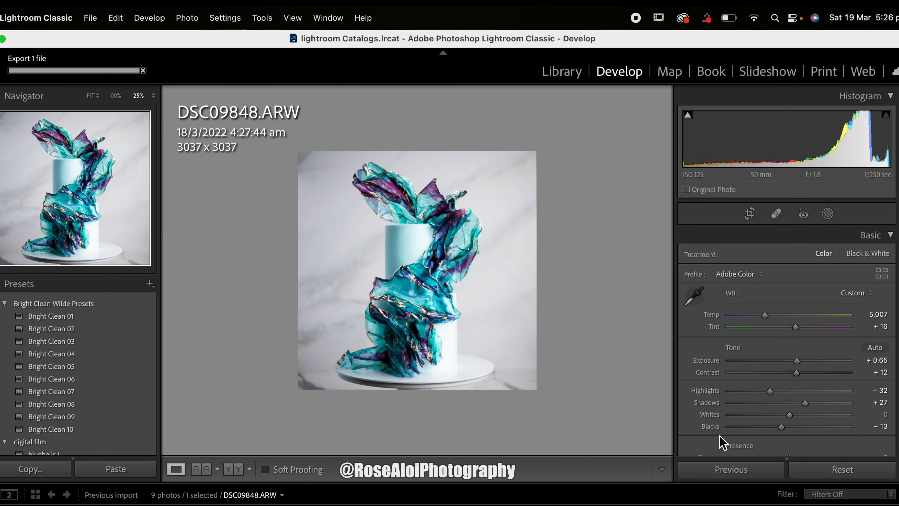
Step: Change the crop to a vertical 16 x 9 frame of about 1814 x 3224 pixels and position it over the cake
left_click(749, 213)
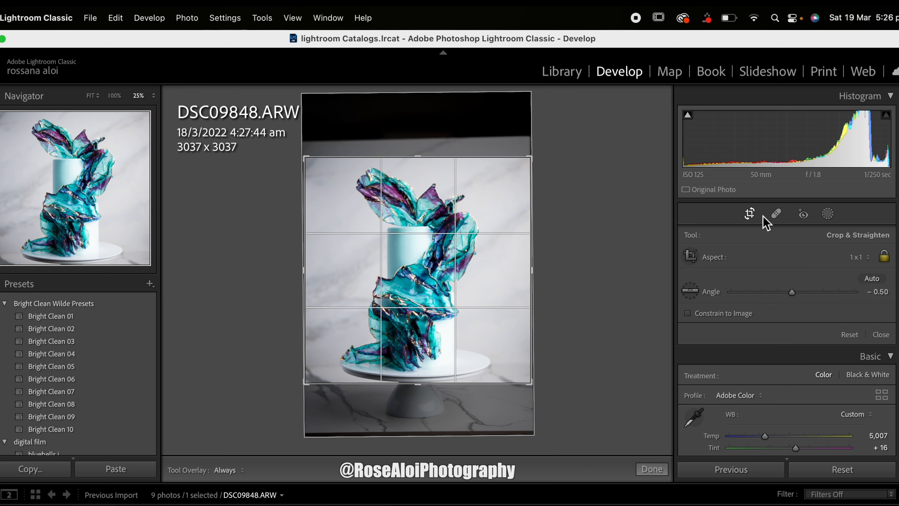
left_click(856, 257)
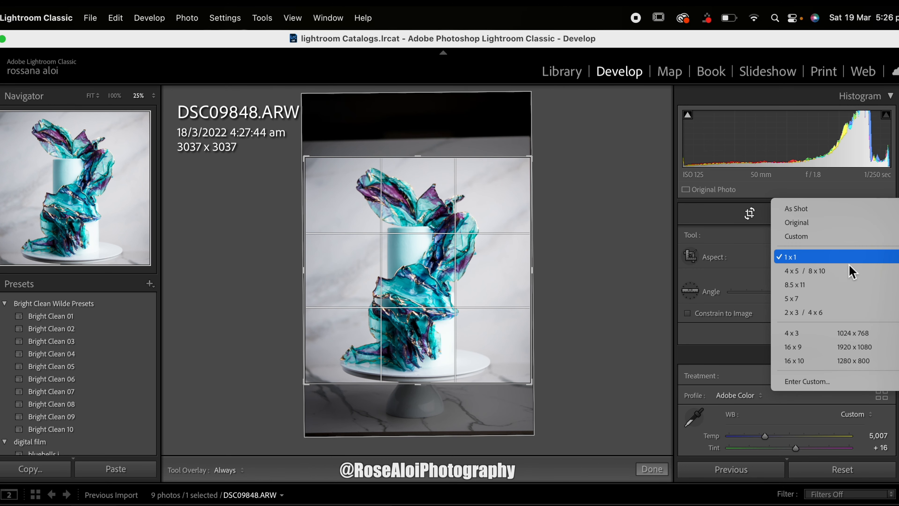
left_click(811, 347)
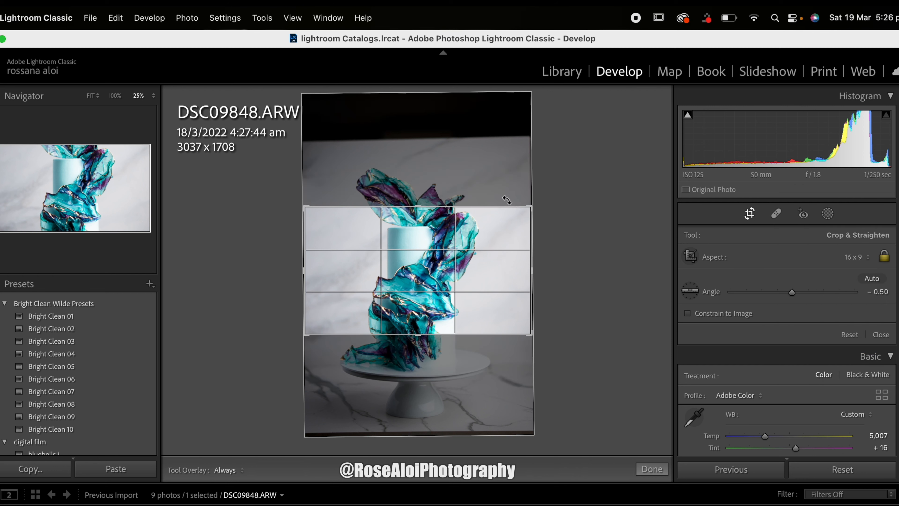
left_click_drag(529, 186, 508, 146)
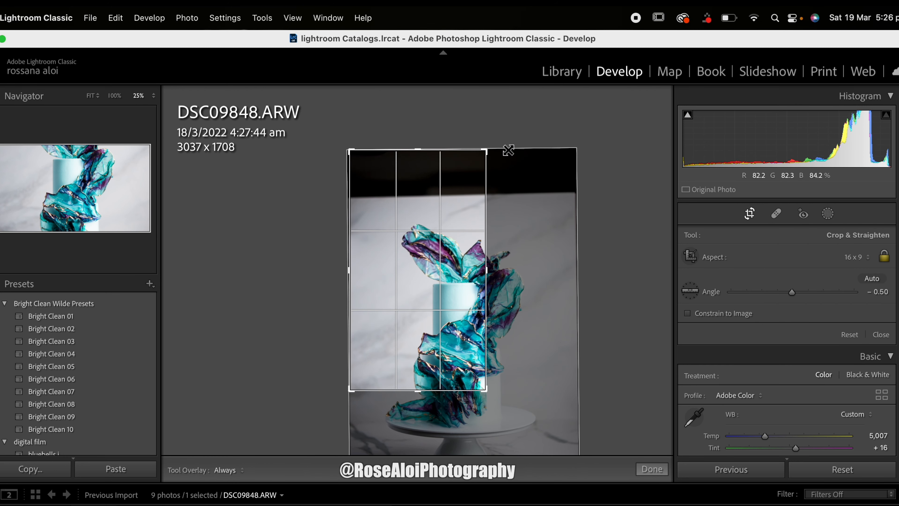
left_click_drag(441, 239, 410, 195)
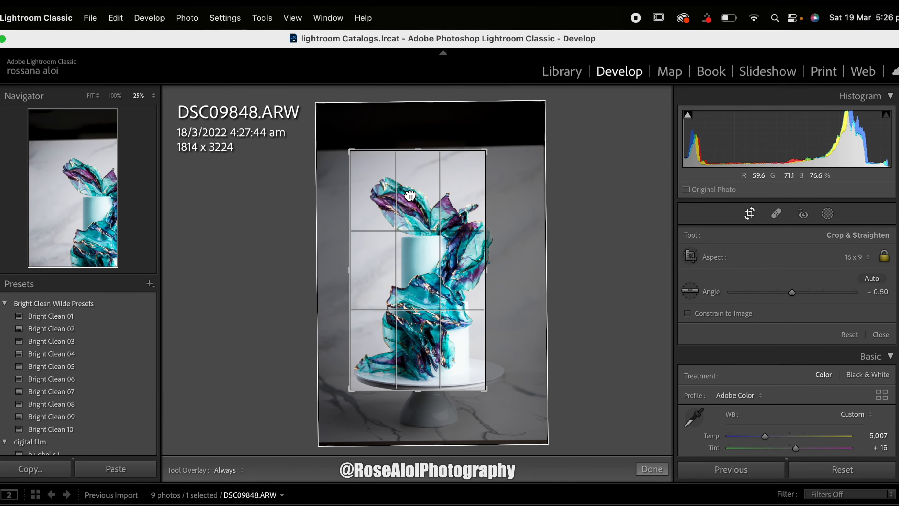
Step: Enlarge the vertical crop to about 2124 x 3775 pixels so it frames the whole cake and stand, and apply it
mouse_move(488, 395)
left_mouse_down()
mouse_move(495, 417)
mouse_move(498, 410)
left_mouse_up()
left_click_drag(451, 372, 445, 355)
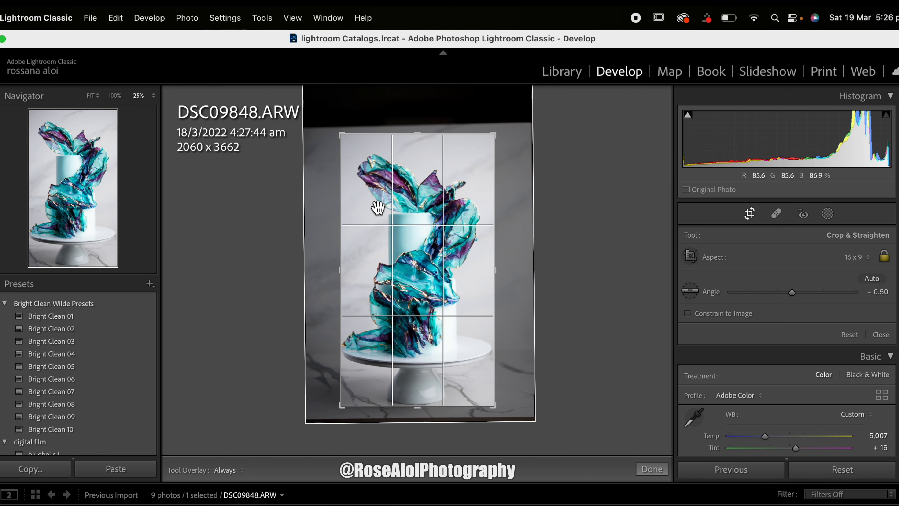
left_click_drag(343, 139, 341, 139)
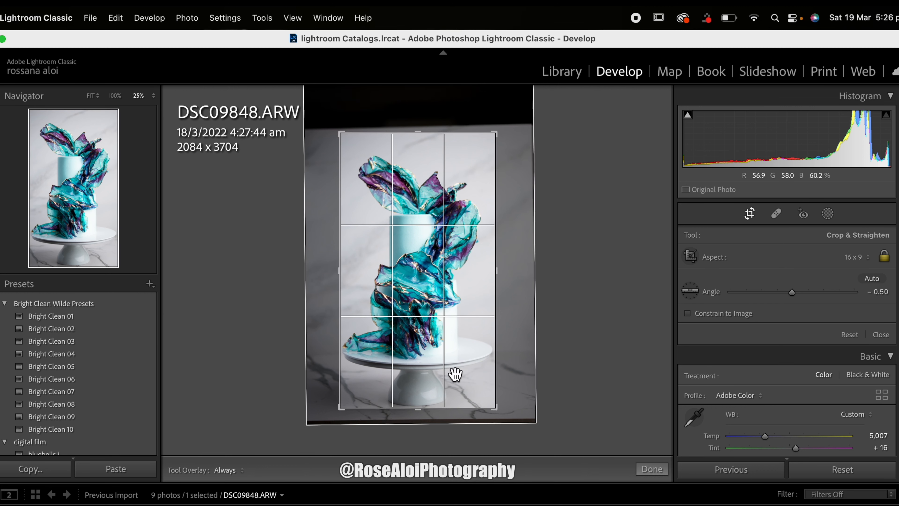
left_click_drag(499, 408, 500, 412)
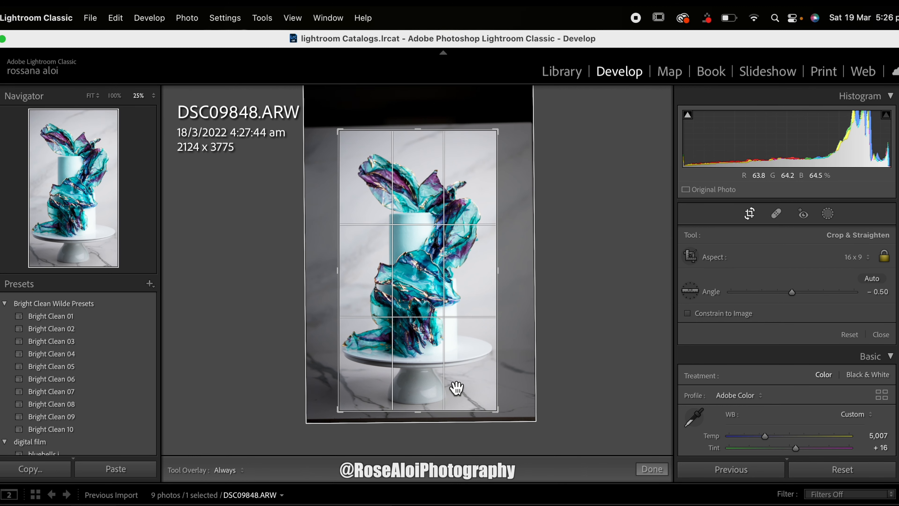
key("Return")
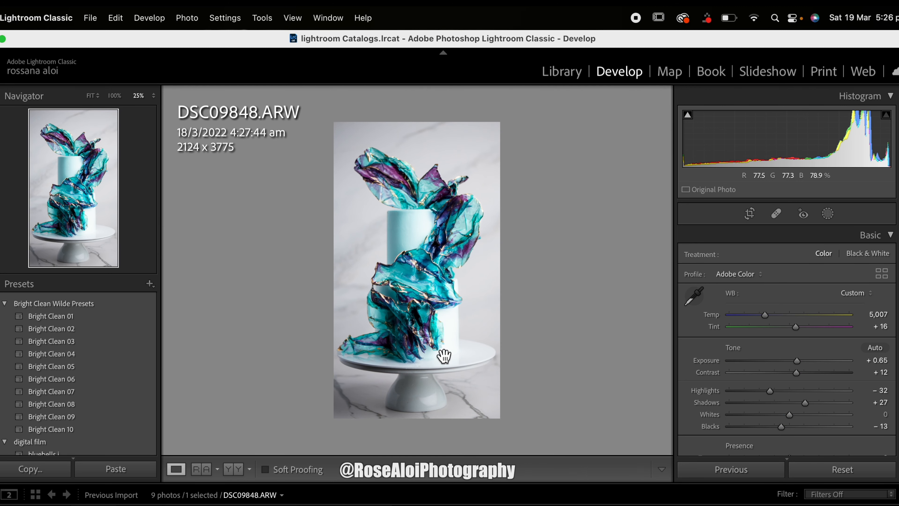
left_click(750, 214)
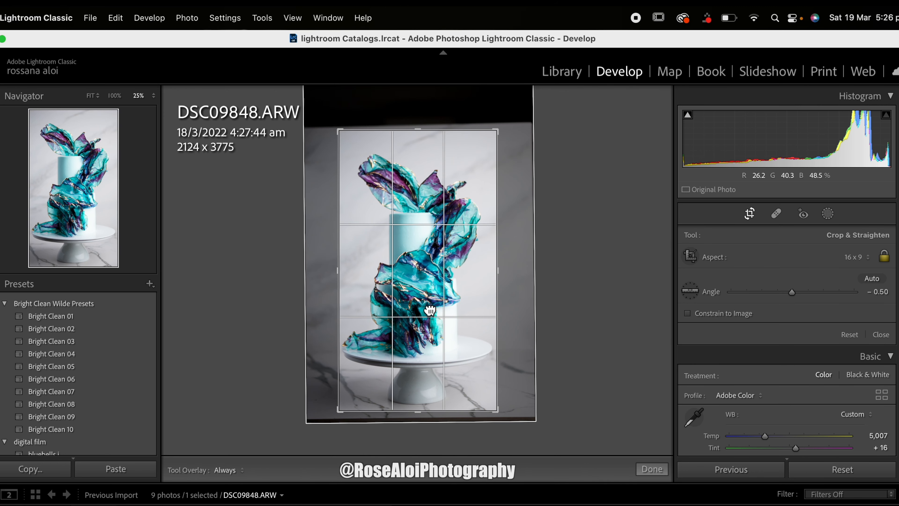
key("Return")
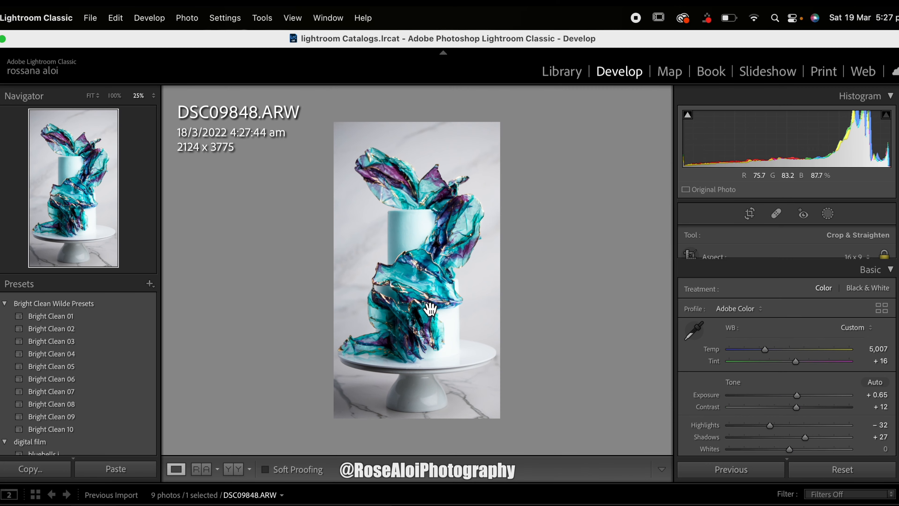
Step: Export the vertical 16 x 9 cake photo with "inst" entered as its custom name
left_click(91, 17)
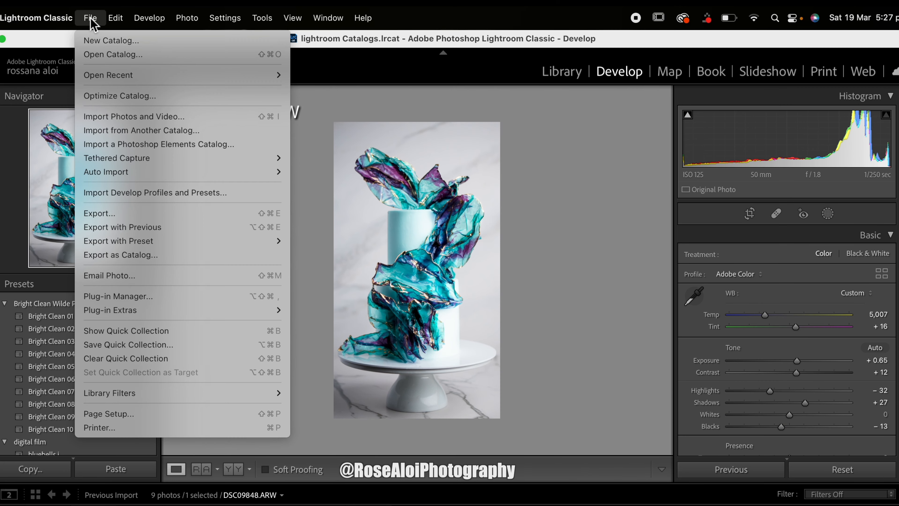
left_click(112, 218)
left_click(516, 285)
type("inst")
key("Return")
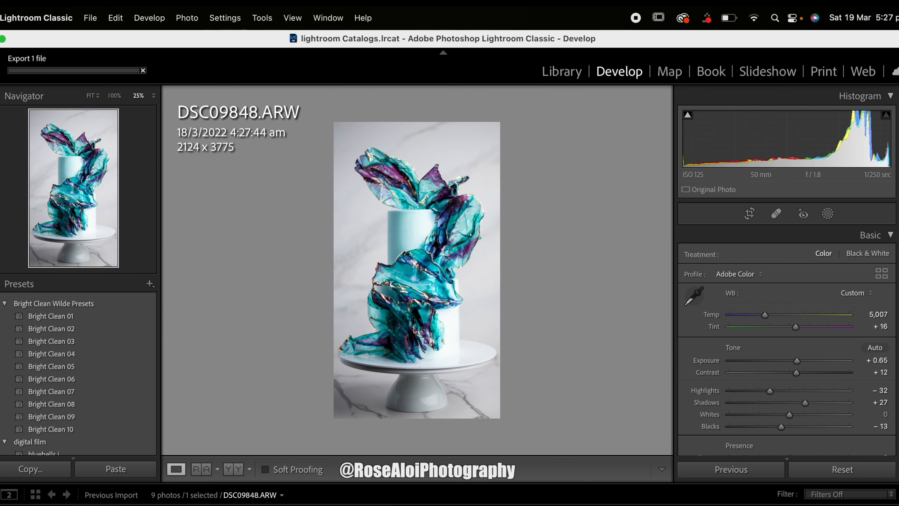
Step: Change the crop to a 4 x 5 / 8 x 10 frame of about 2864 x 3580 pixels around the whole cake and stand, and apply it
left_click(749, 213)
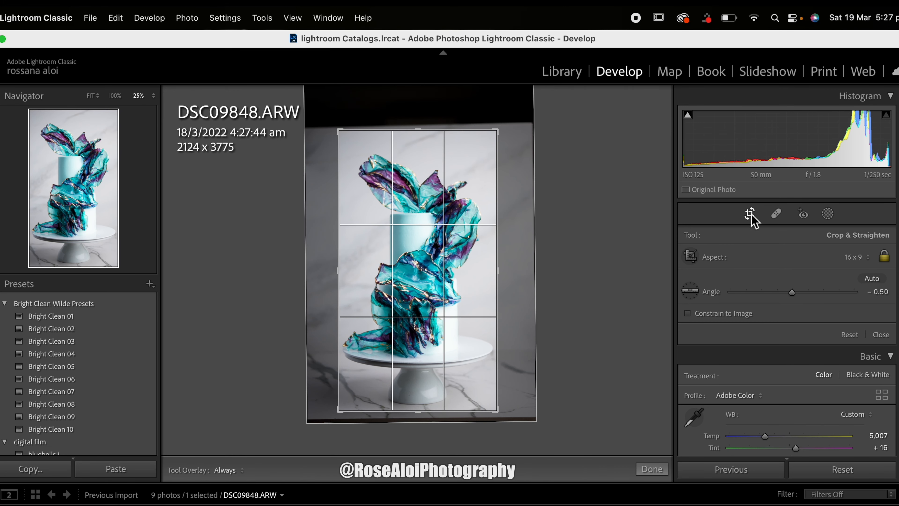
left_click(862, 258)
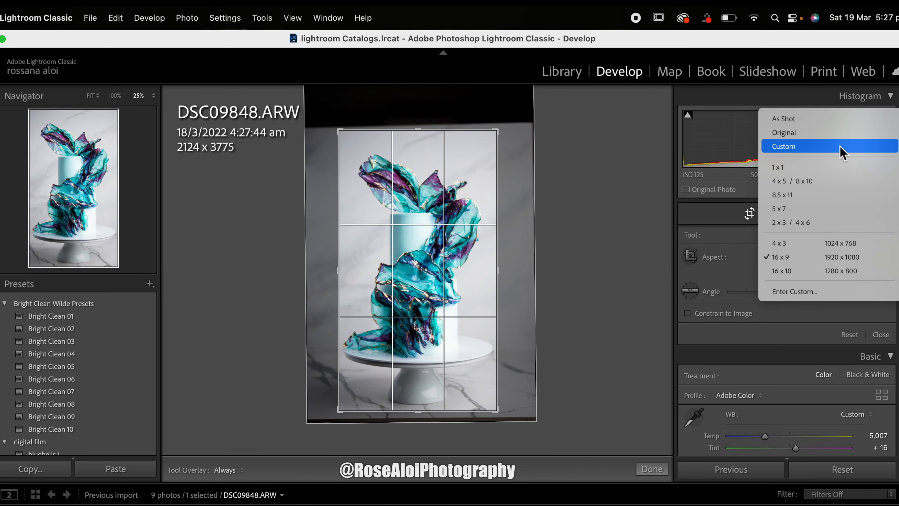
left_click(837, 182)
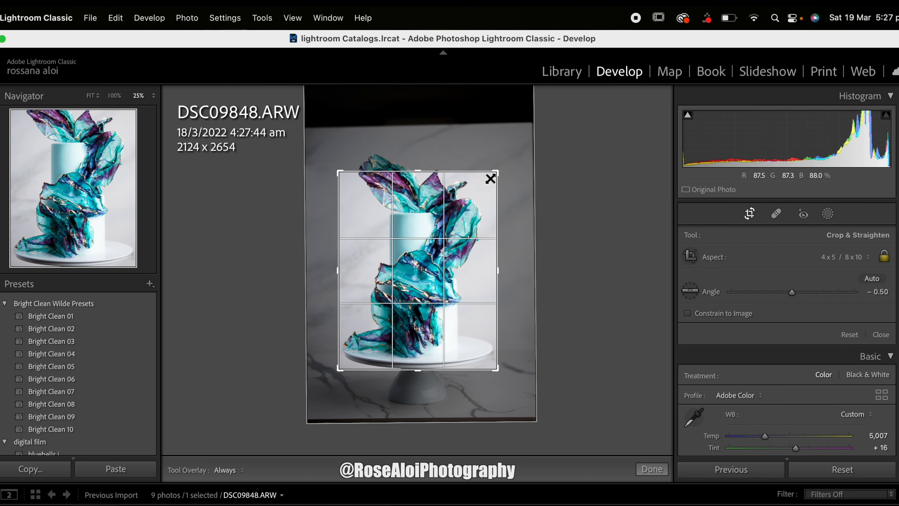
left_click_drag(500, 176, 517, 155)
left_click_drag(438, 230, 457, 224)
left_click_drag(514, 393, 526, 411)
left_click_drag(488, 371, 492, 372)
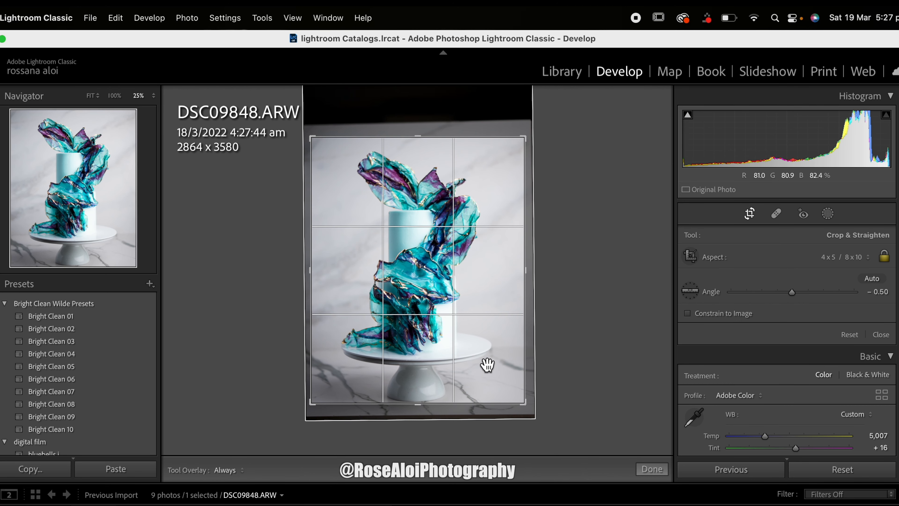
left_click_drag(487, 367, 491, 372)
key("Return")
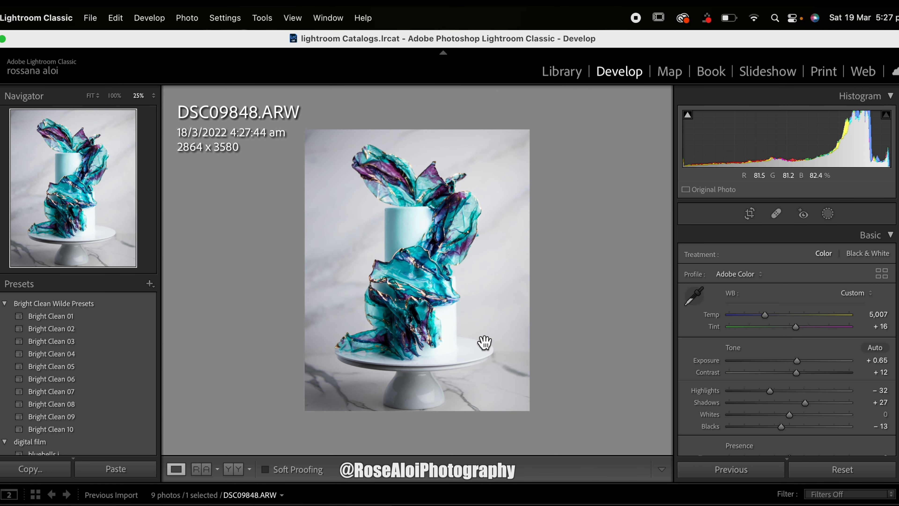
Step: Export the 4 x 5 crop of the cake photo as another version
left_click(91, 19)
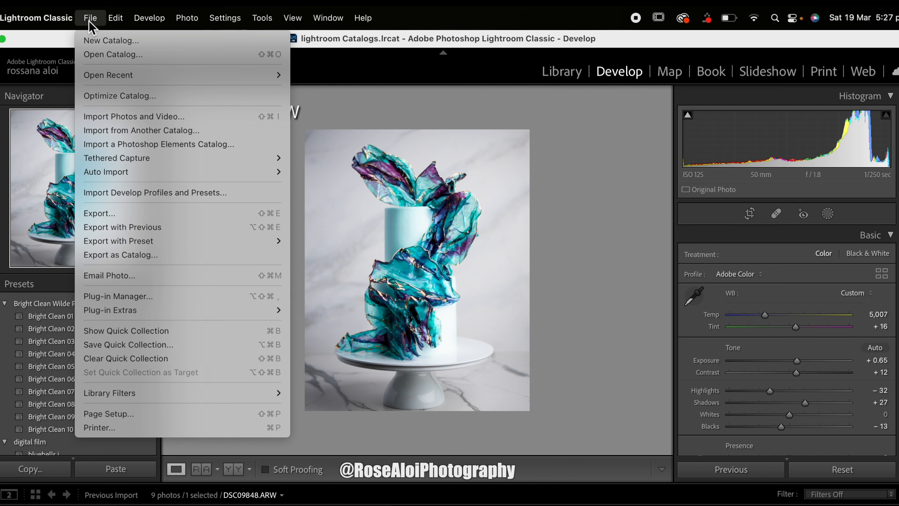
left_click(151, 214)
double_click(511, 285)
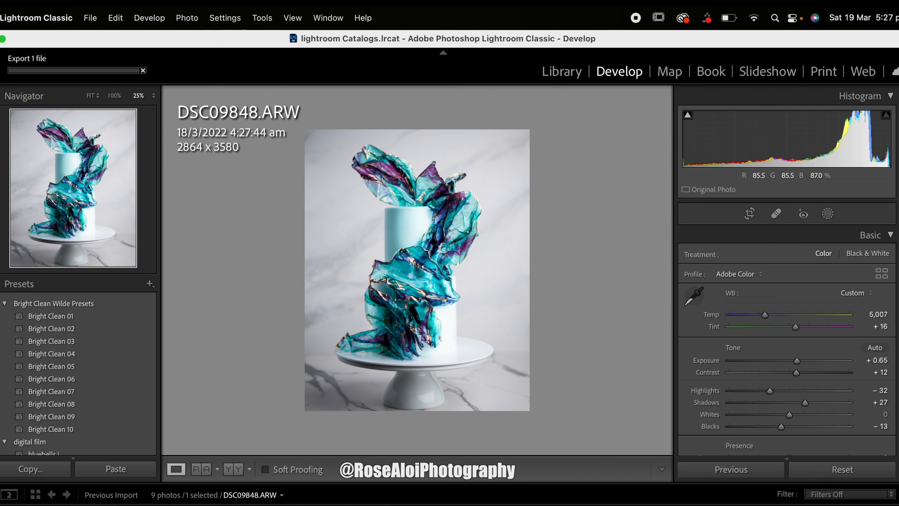
Step: Compare the edited cake photo with its unedited before view
key("backslash")
key("backslash")
key("backslash")
key("backslash")
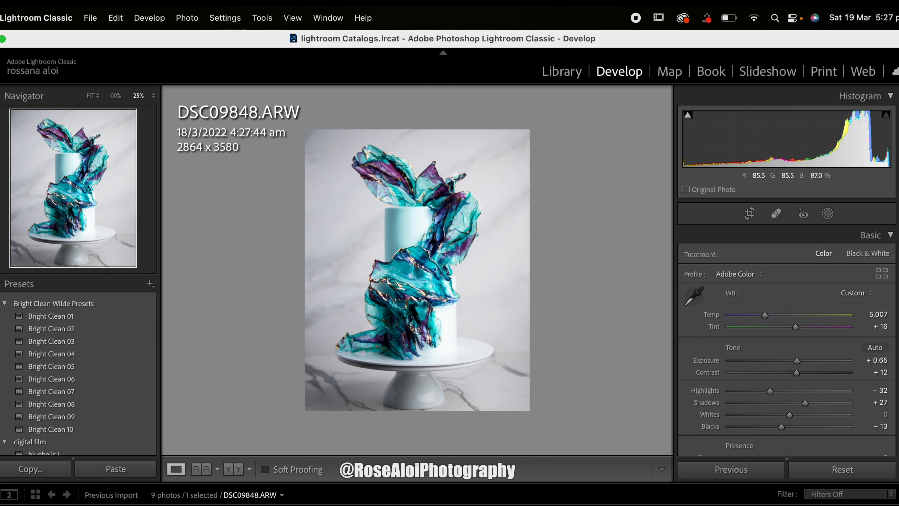